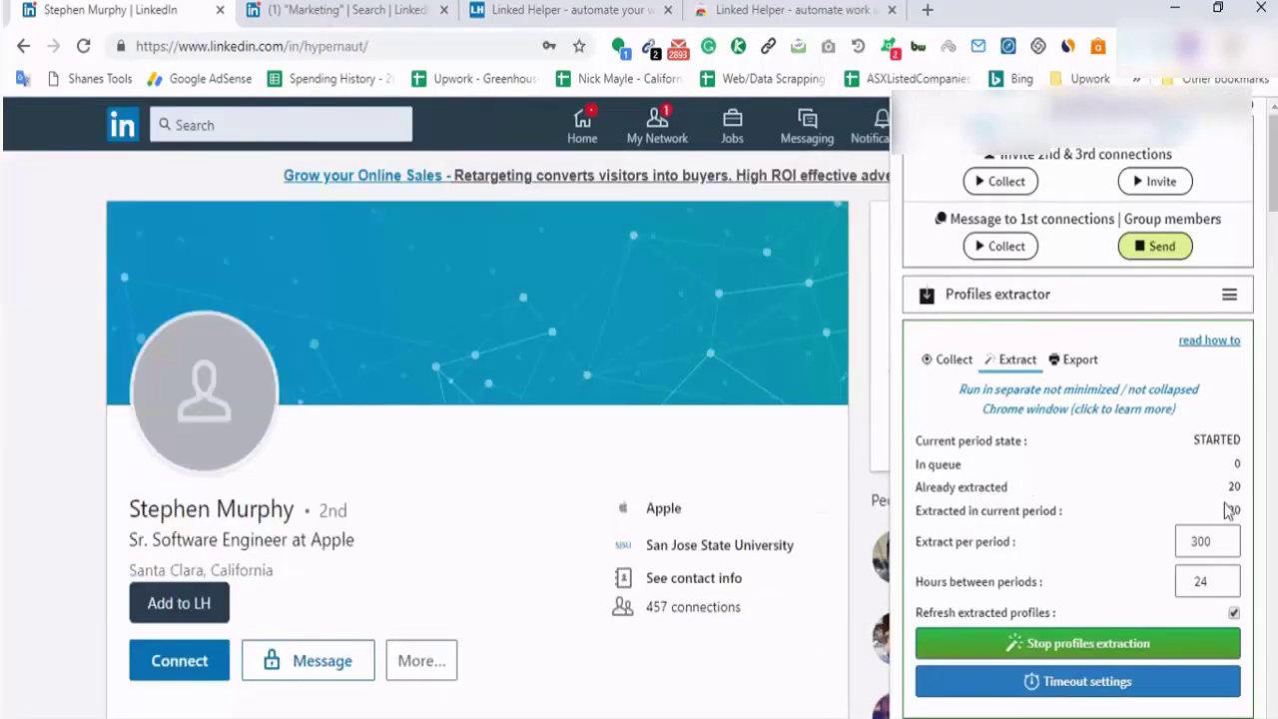
Stop the profile extraction and show the export options of the profiles extractor
click(1099, 656)
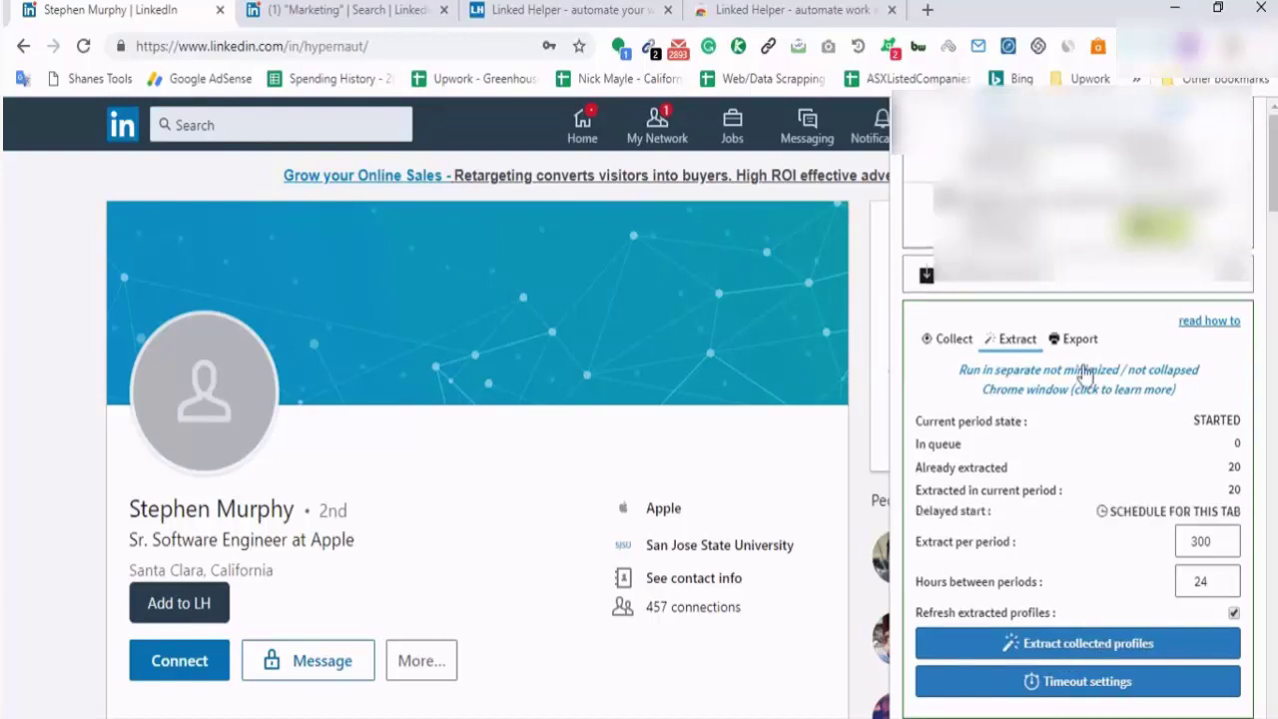
click(1079, 341)
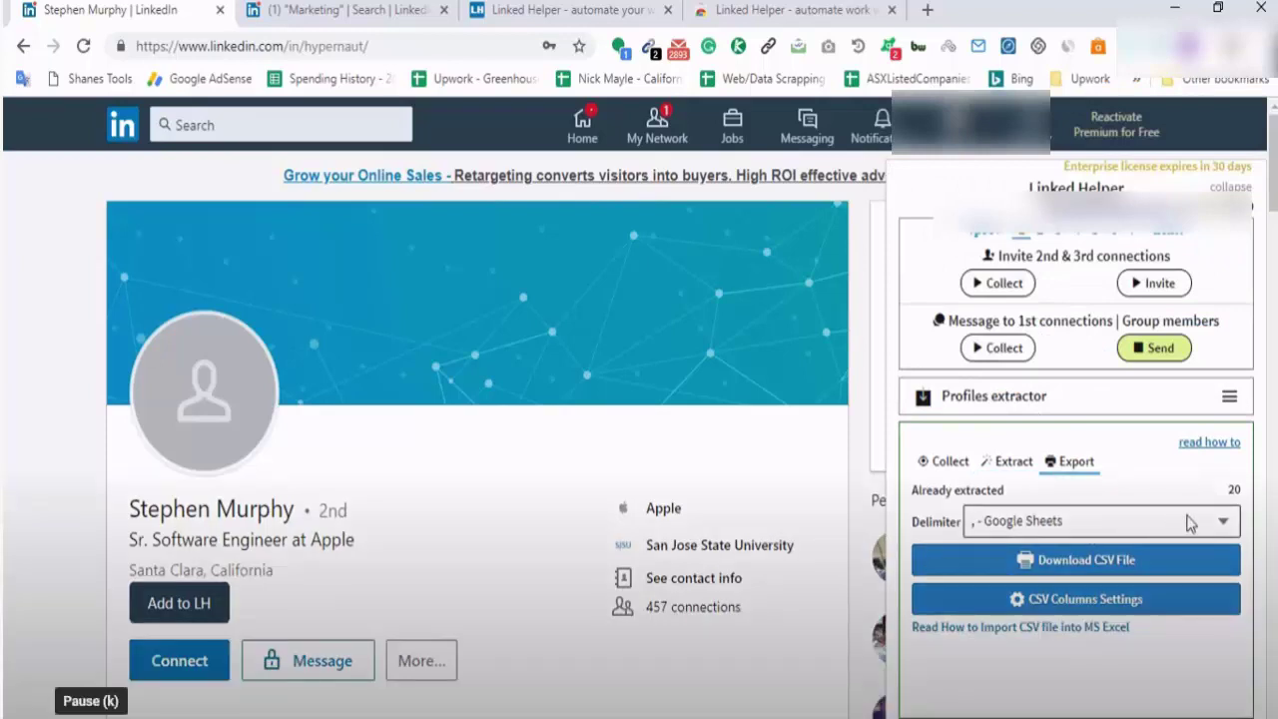
key(k)
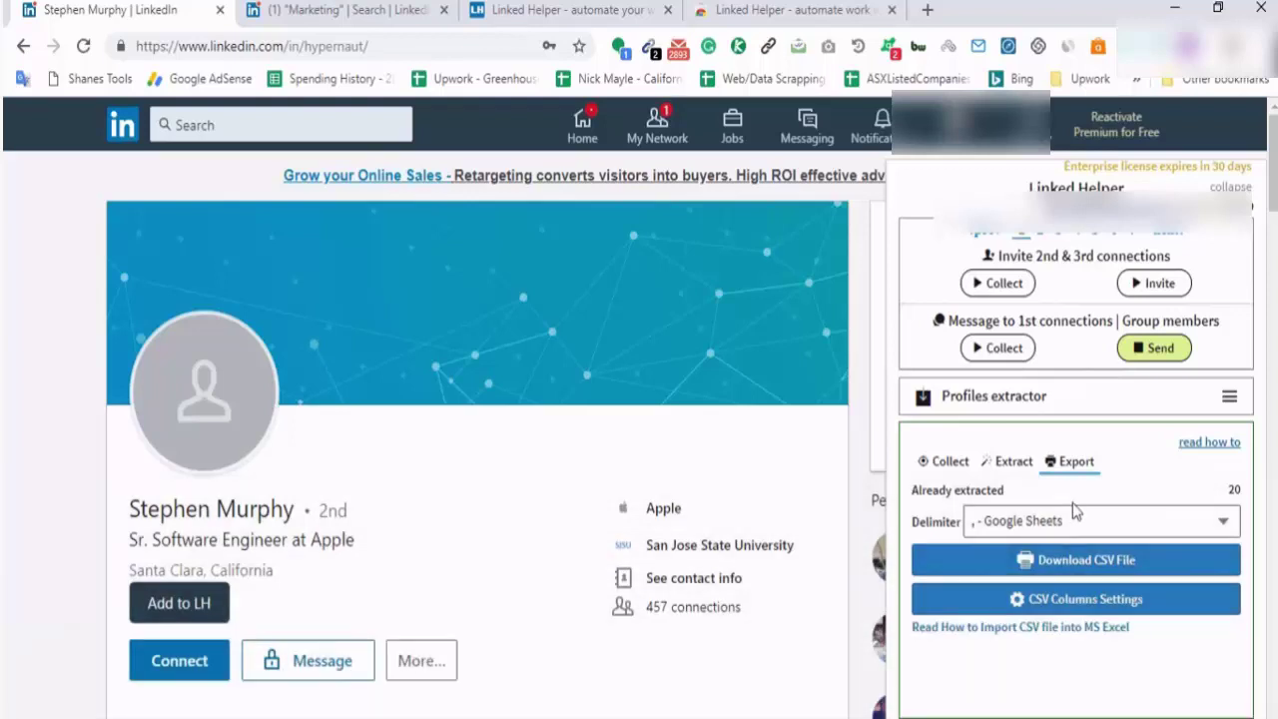
Download the extracted profiles as a comma-delimited CSV file named Demo.csv in the Documents folder
click(1142, 570)
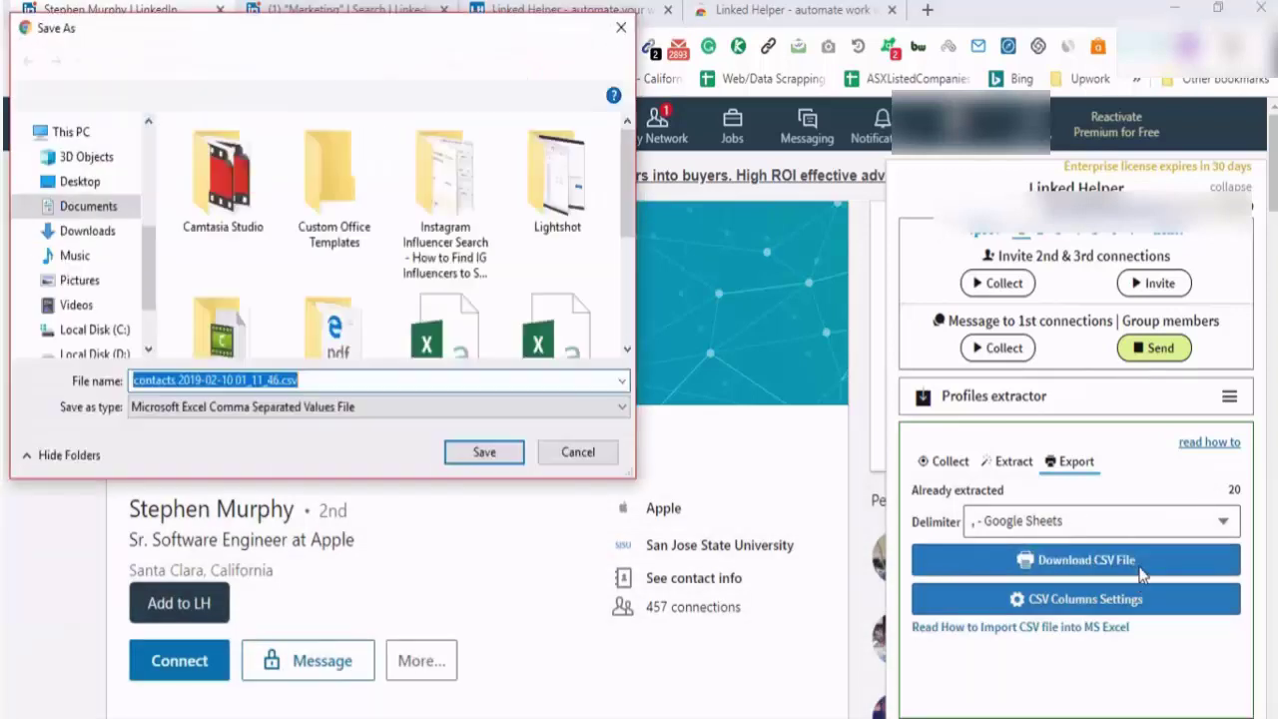
click(258, 381)
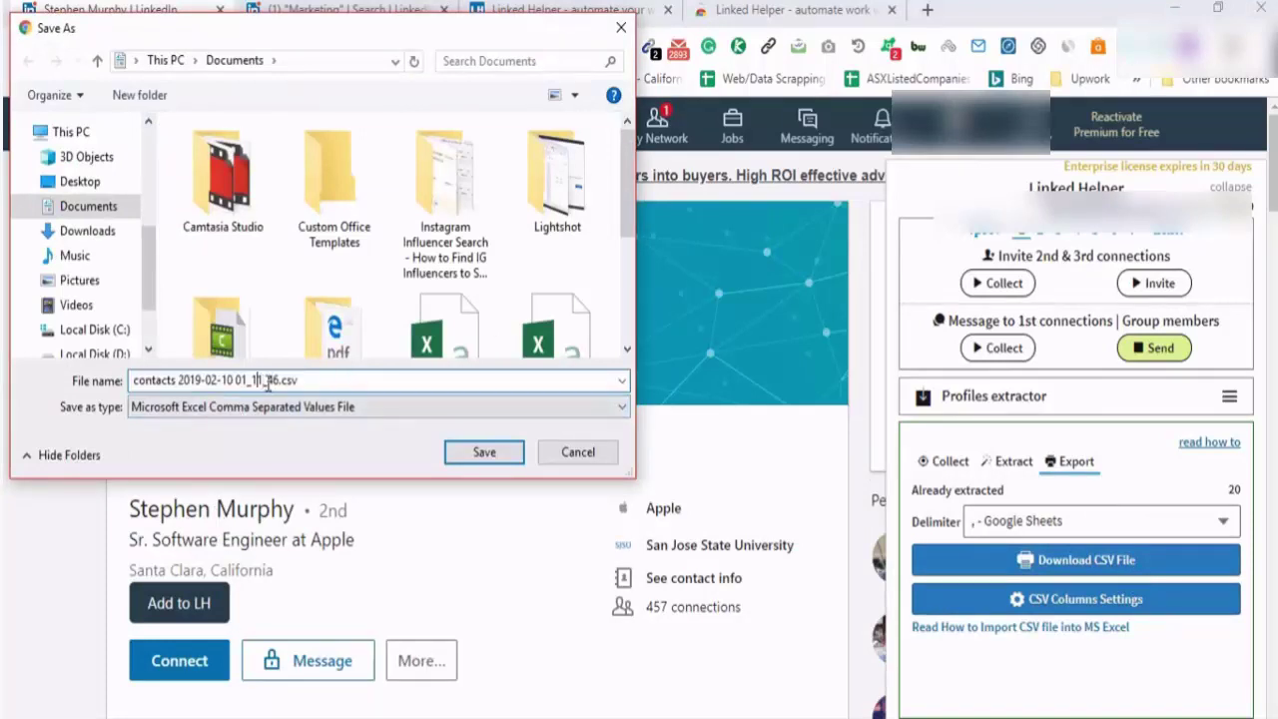
drag(280, 381, 116, 379)
text(Demo)
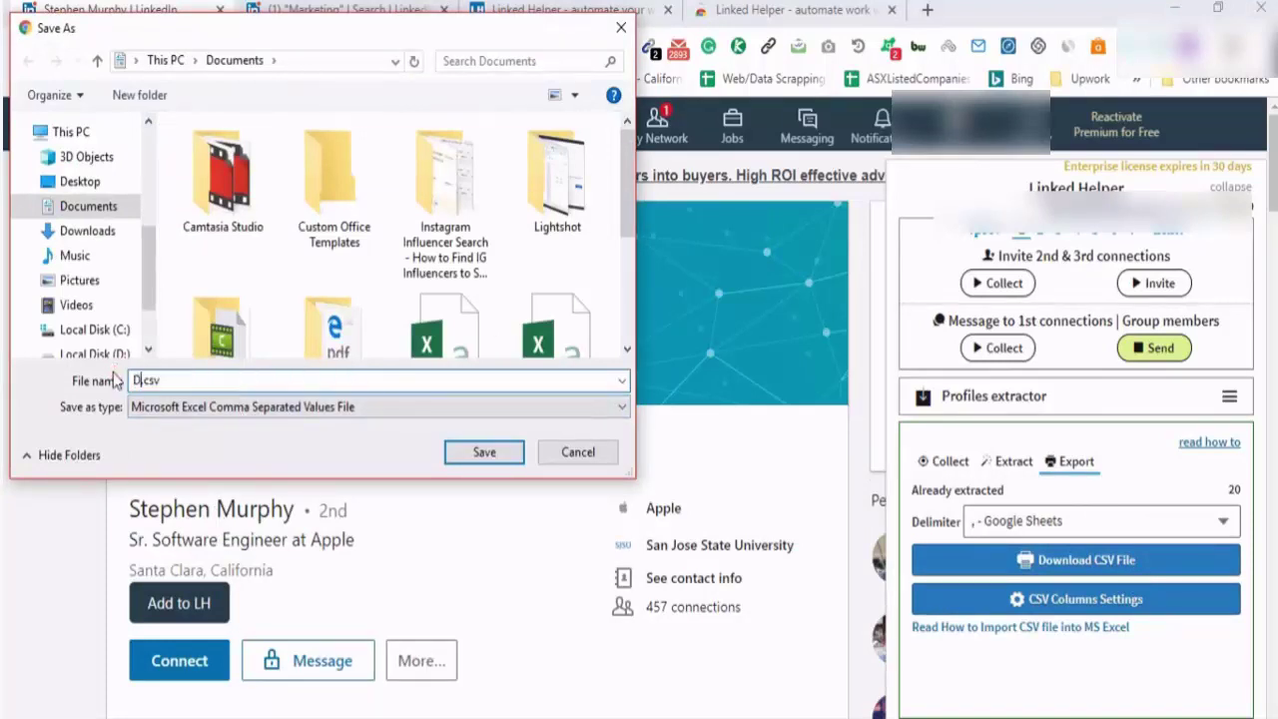
key(Return)
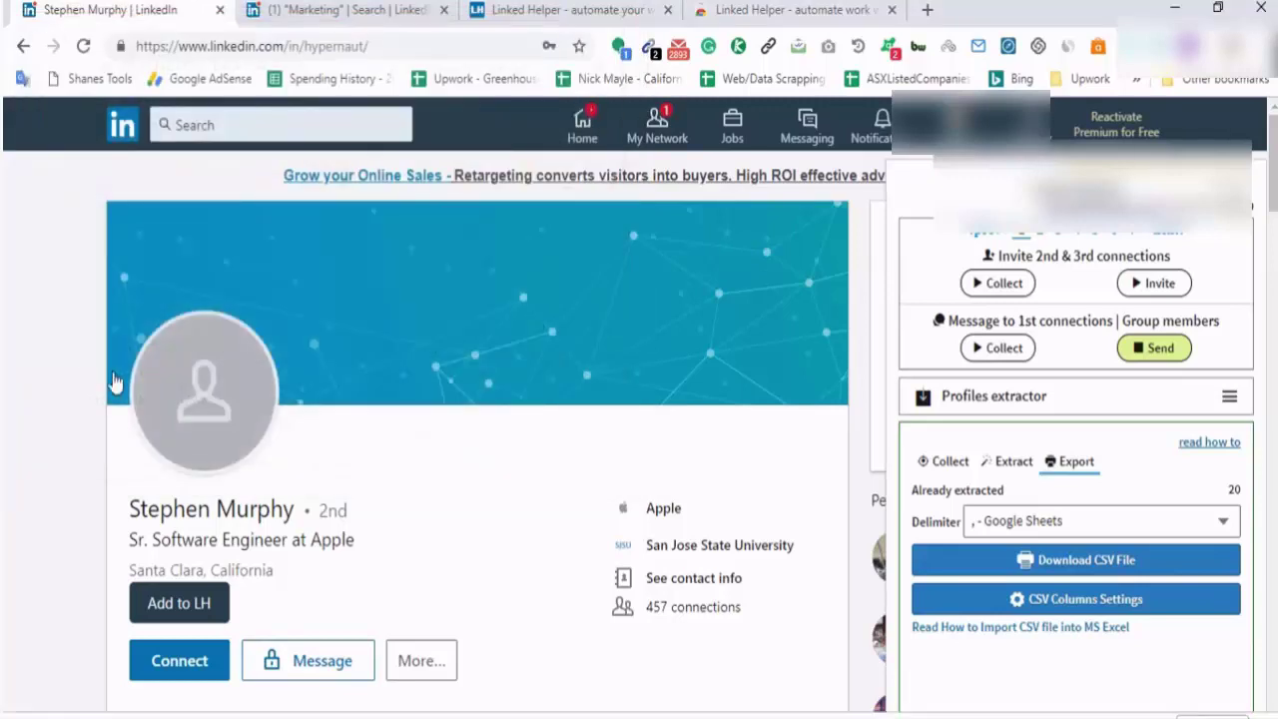
Open the downloaded Demo.csv in Excel and widen the id, Full name, Profile url, First name, Last name, Title and Avatar columns
click(78, 707)
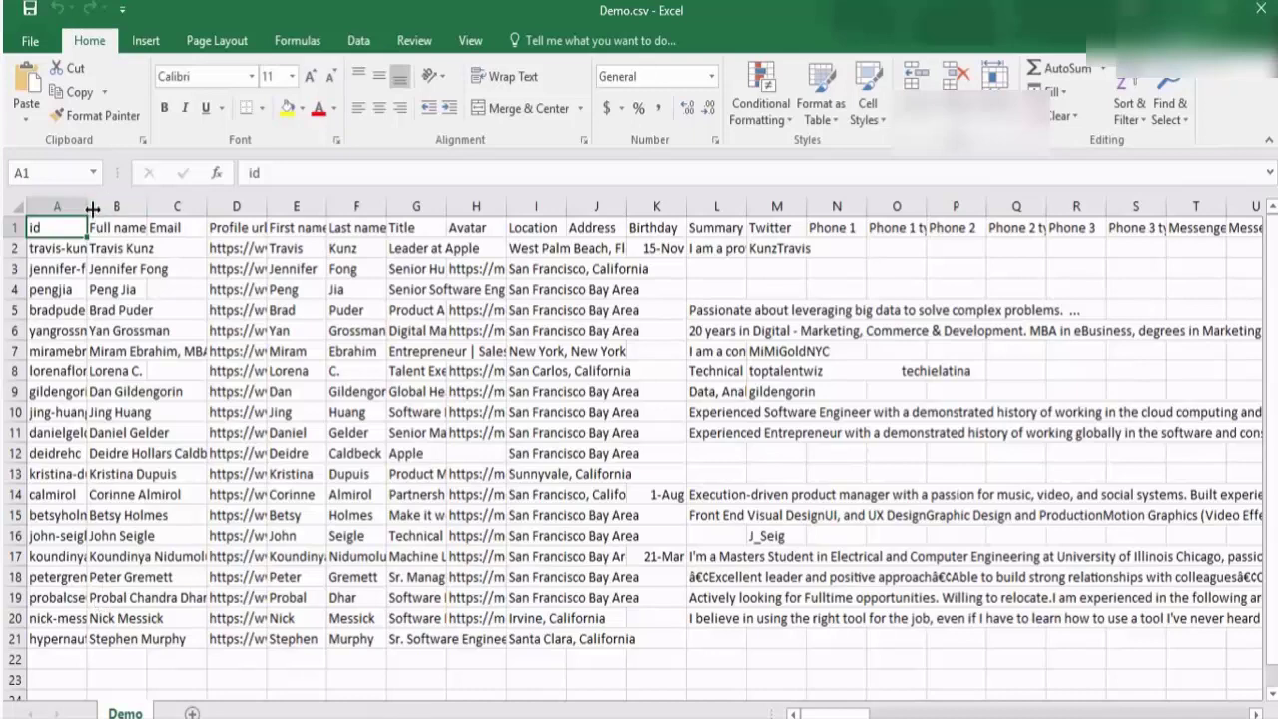
double_click(87, 206)
click(88, 205)
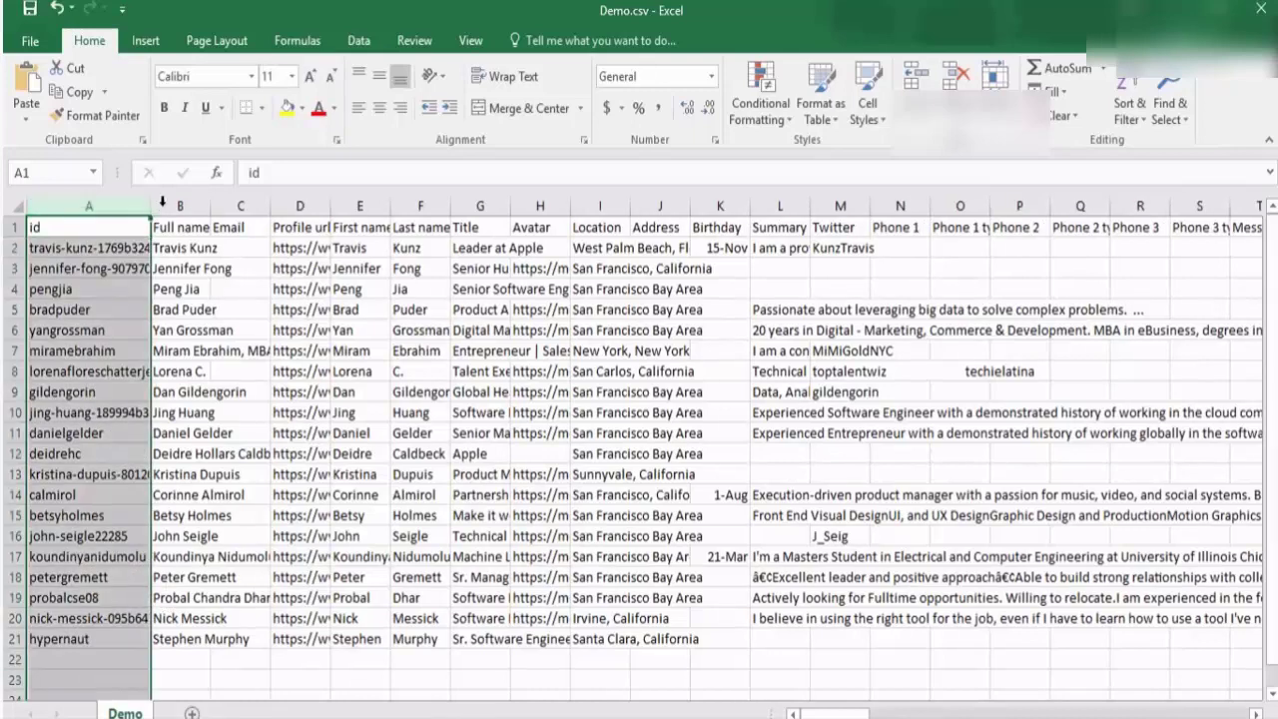
drag(211, 205, 361, 206)
click(392, 205)
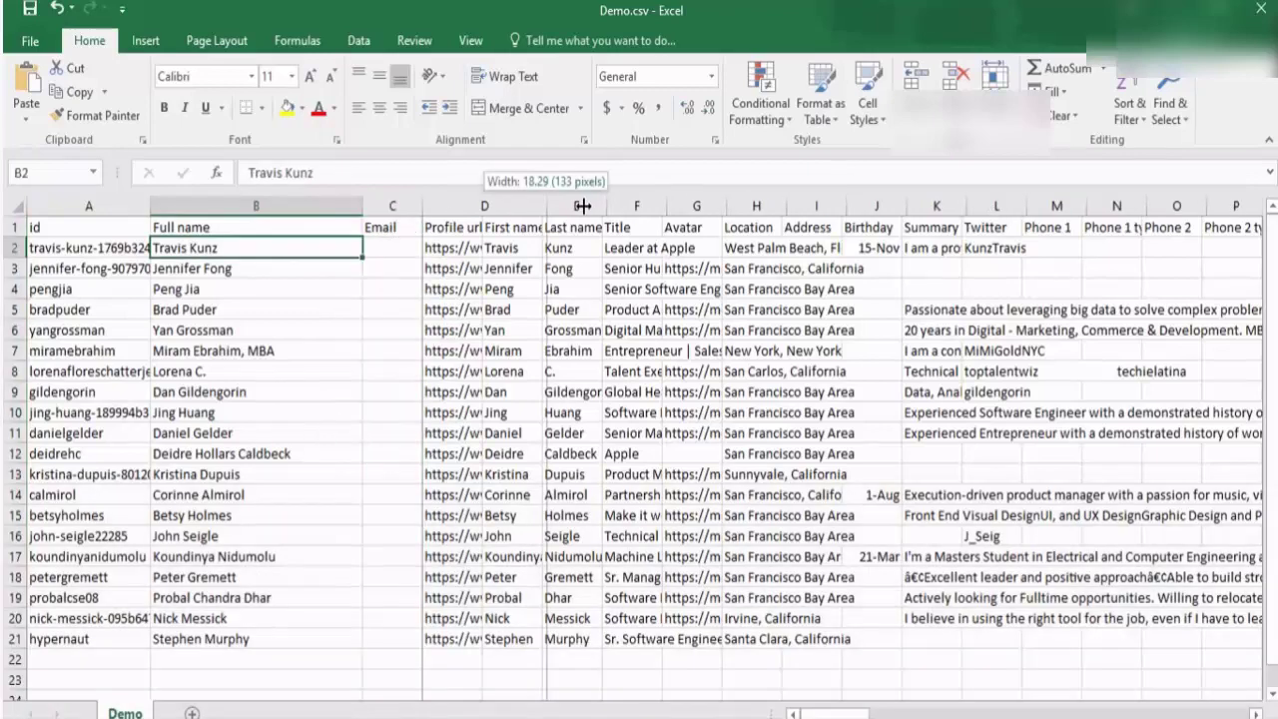
drag(582, 205, 582, 205)
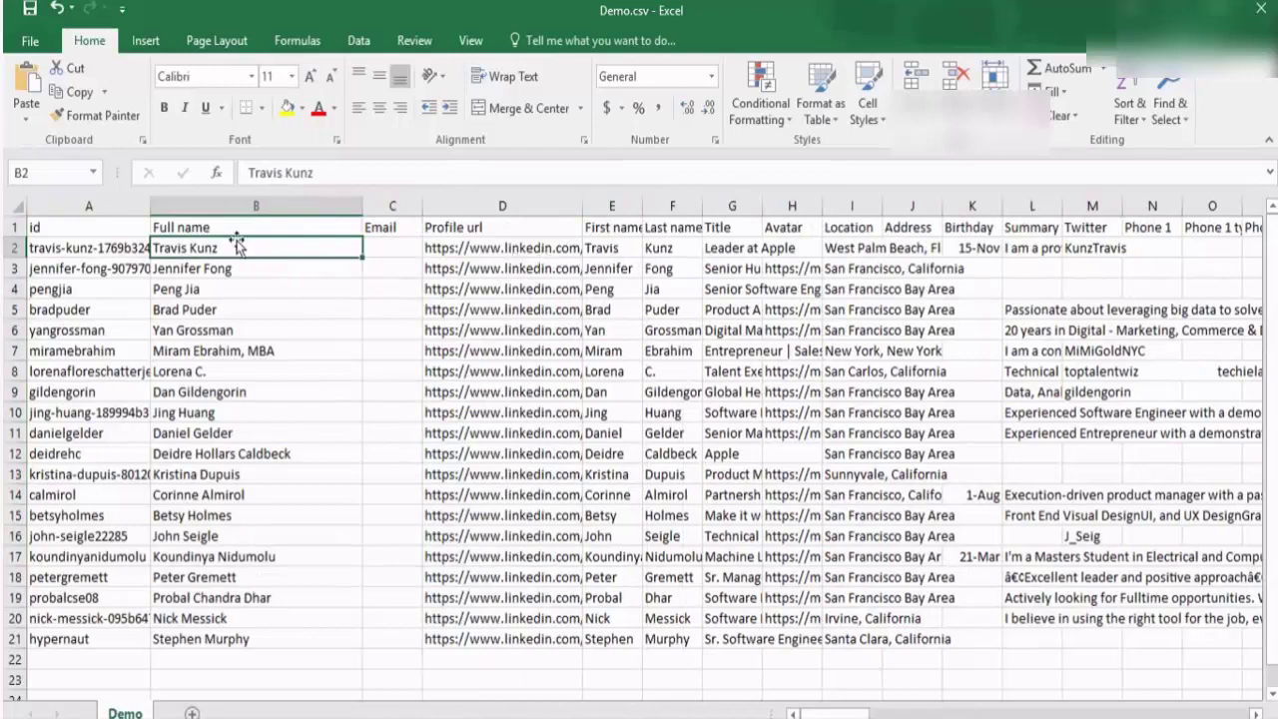
drag(642, 206, 957, 206)
drag(1078, 206, 1107, 206)
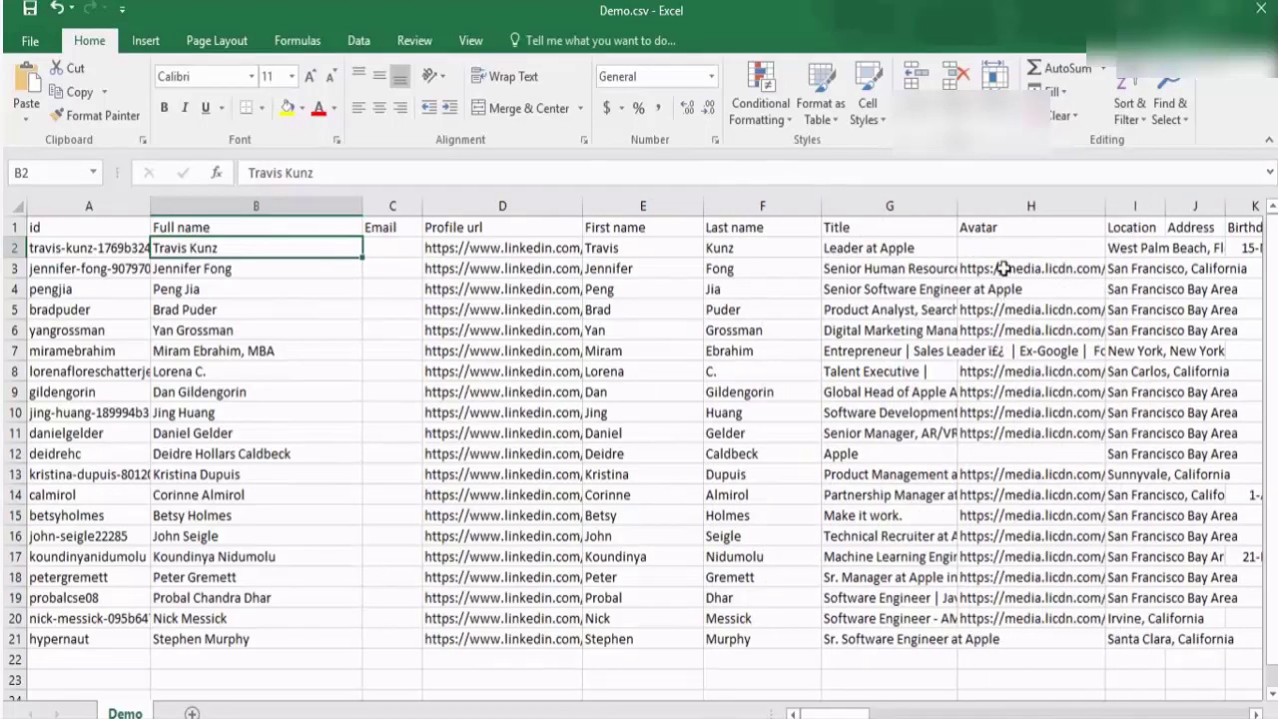
Compare the Location column of Demo.csv with the location shown on the open LinkedIn profile in Chrome
drag(833, 715, 874, 715)
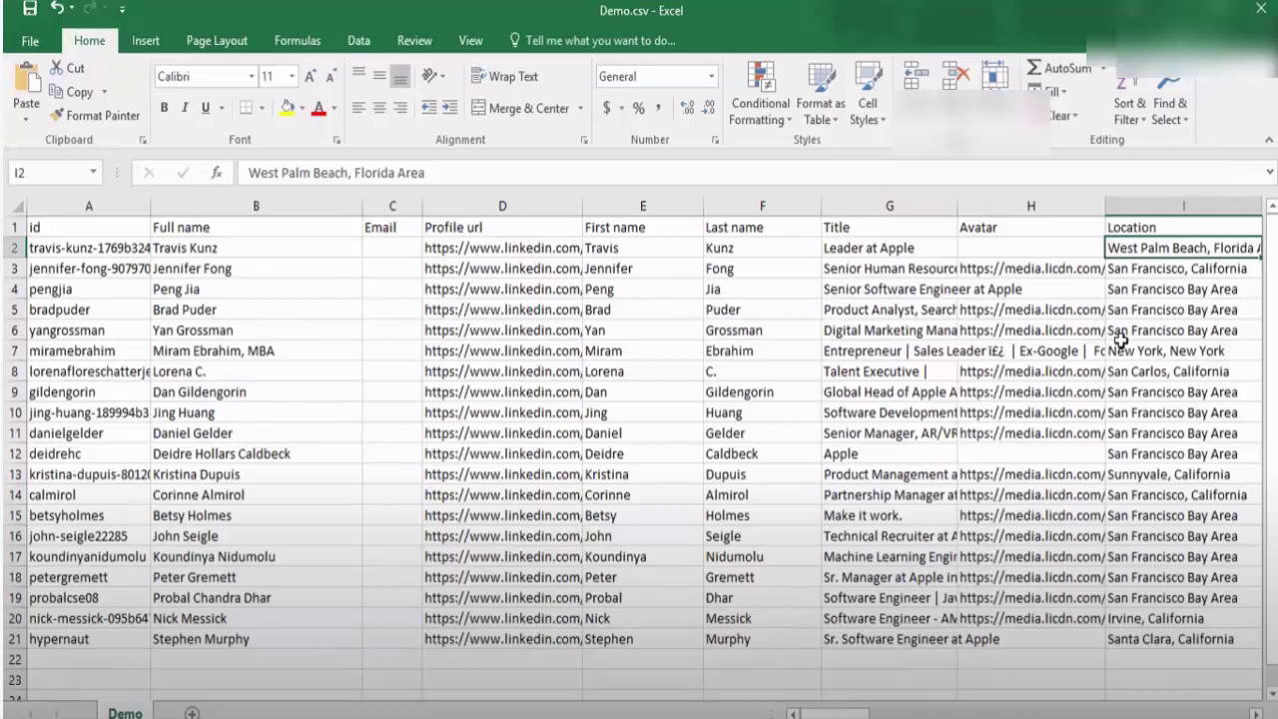
scroll(1120, 340, right, 1)
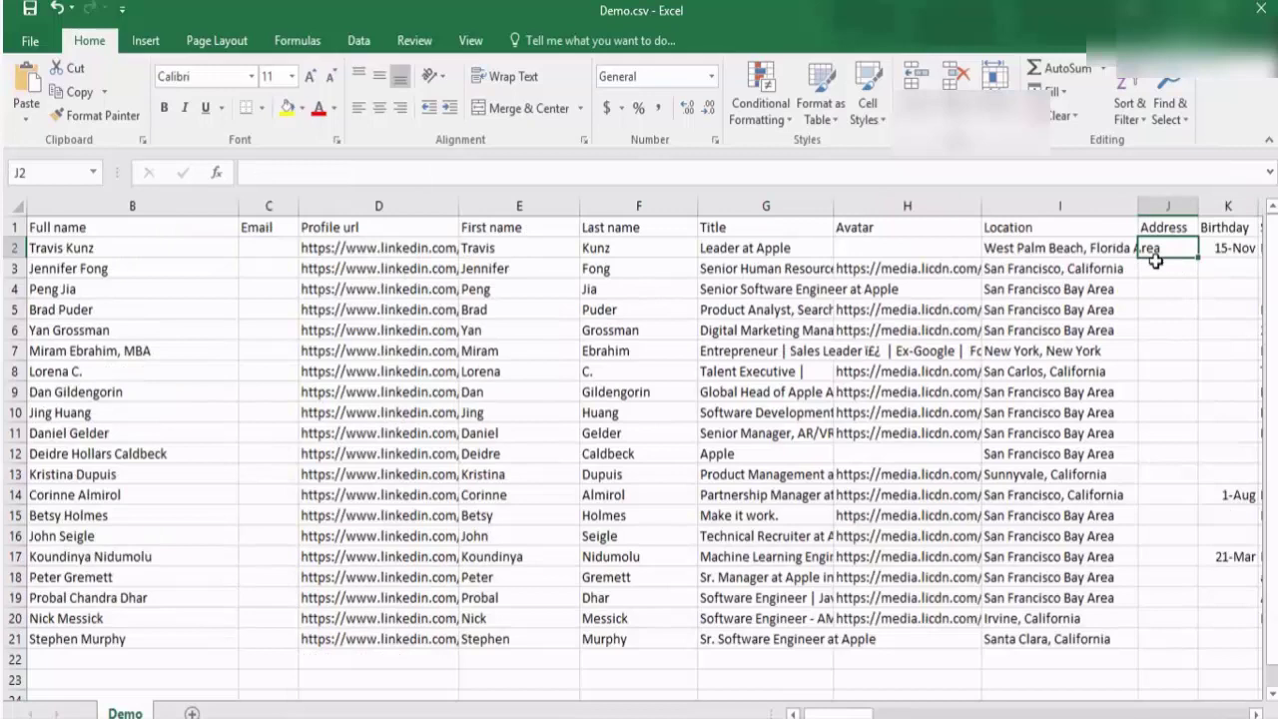
click(1041, 267)
click(1040, 232)
click(1041, 254)
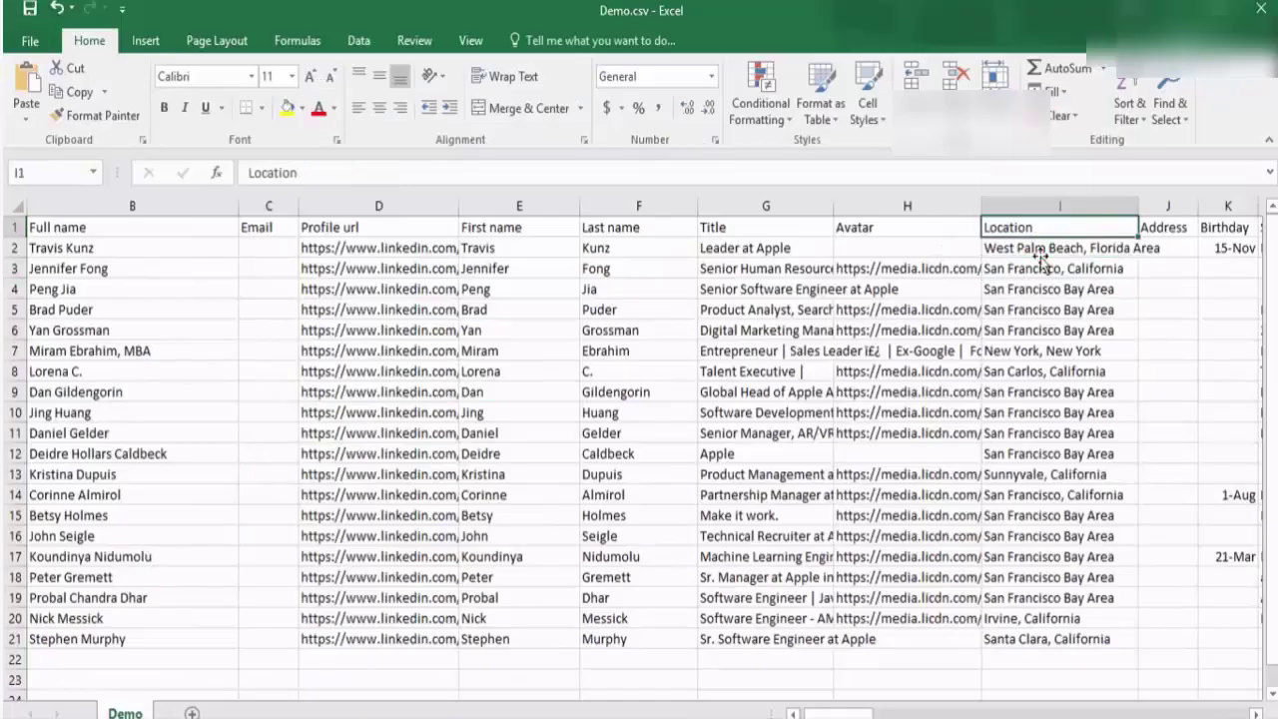
click(1040, 255)
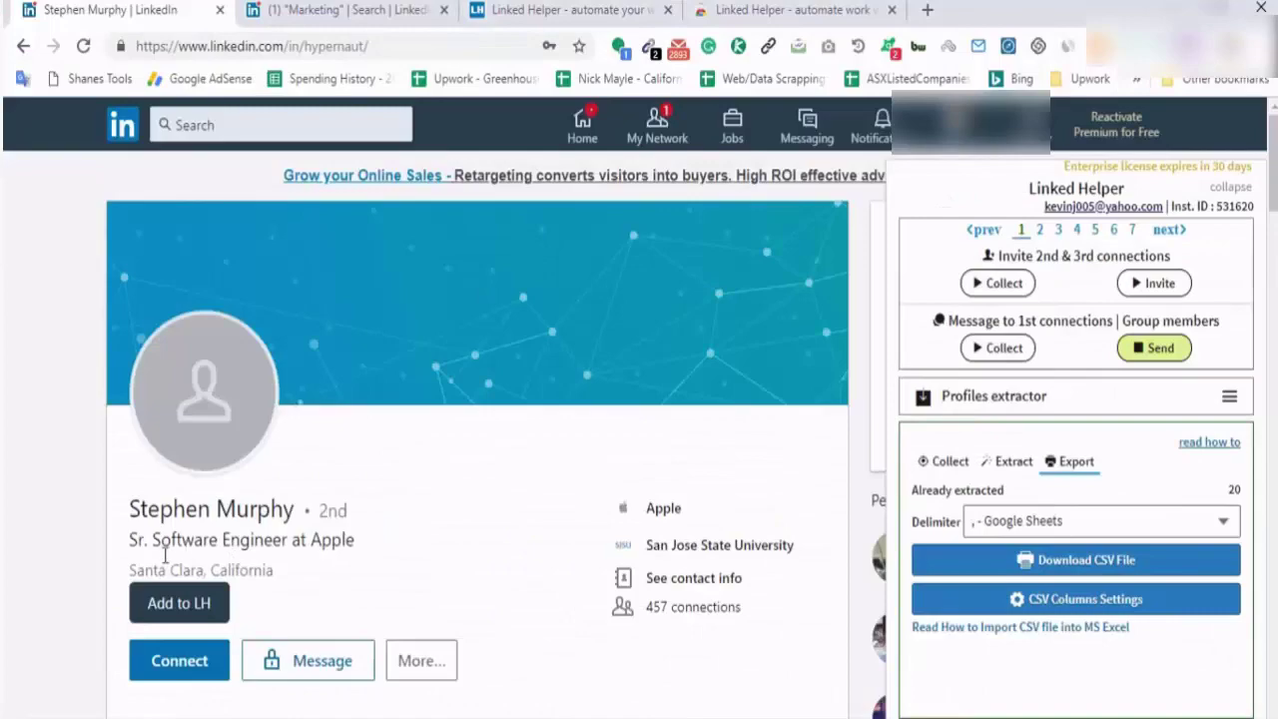
drag(131, 570, 273, 572)
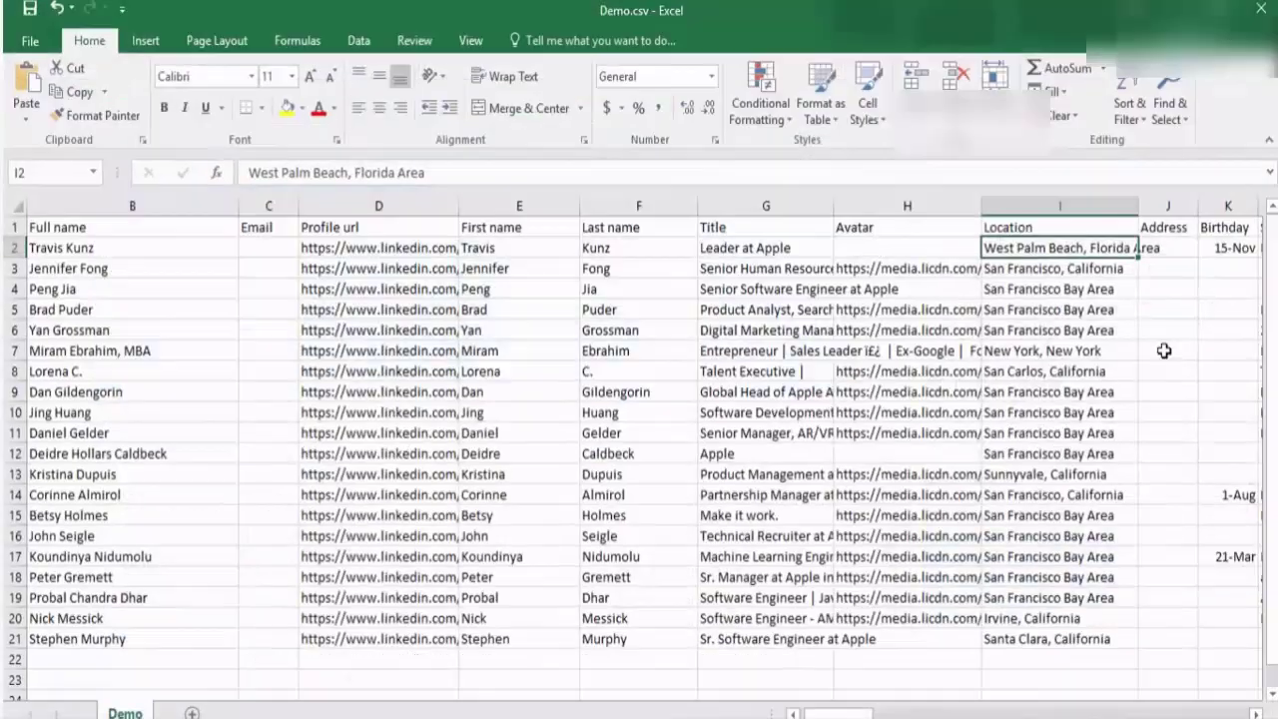
Back in Excel, examine the first contact's fields from Address and Birthday through Summary, Twitter, phones and messengers to Website 1
key(Right)
key(Right)
key(Right)
key(Right)
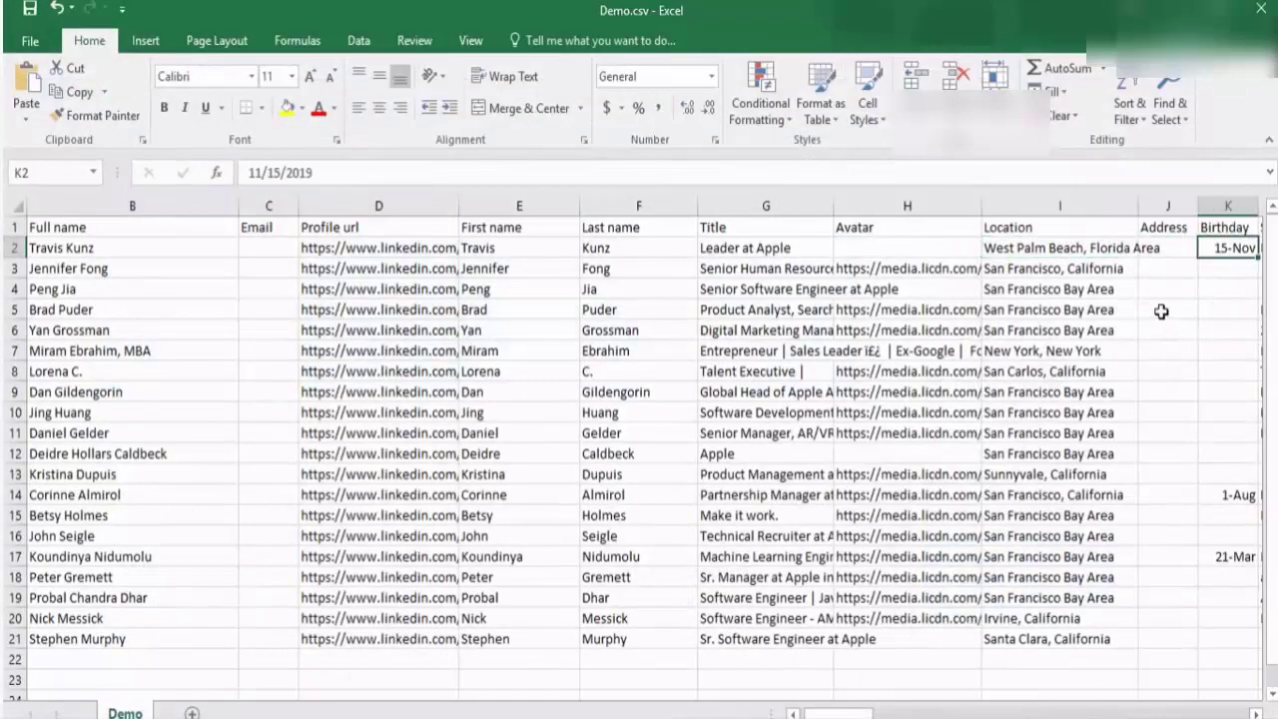
click(1066, 248)
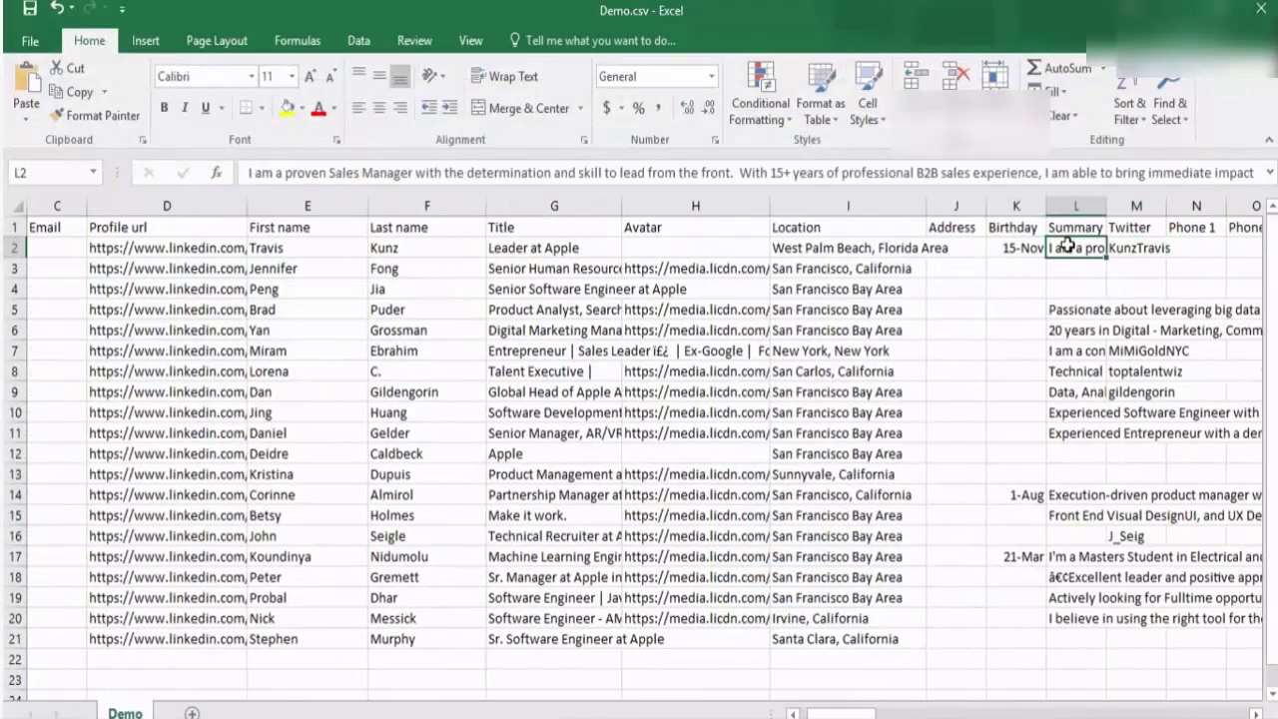
key(Right)
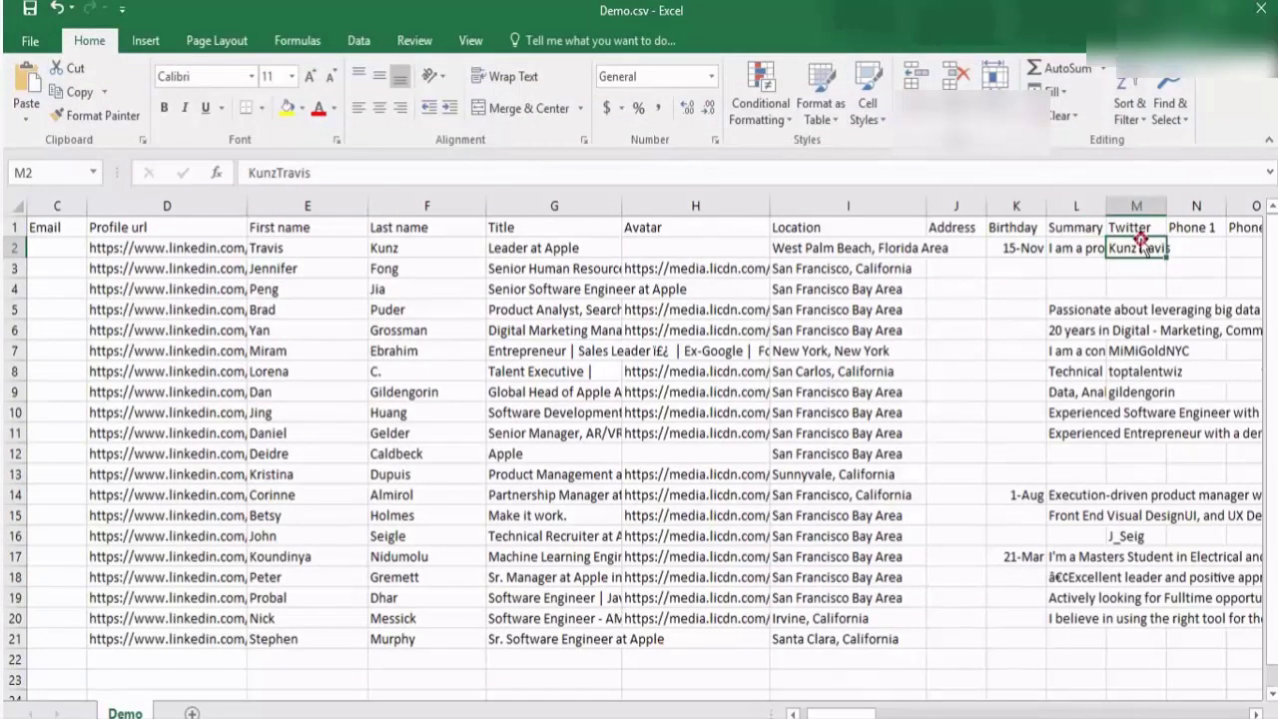
key(Right)
key(Right)
key(Right)
key(Right)
key(Right)
key(Right)
key(Right)
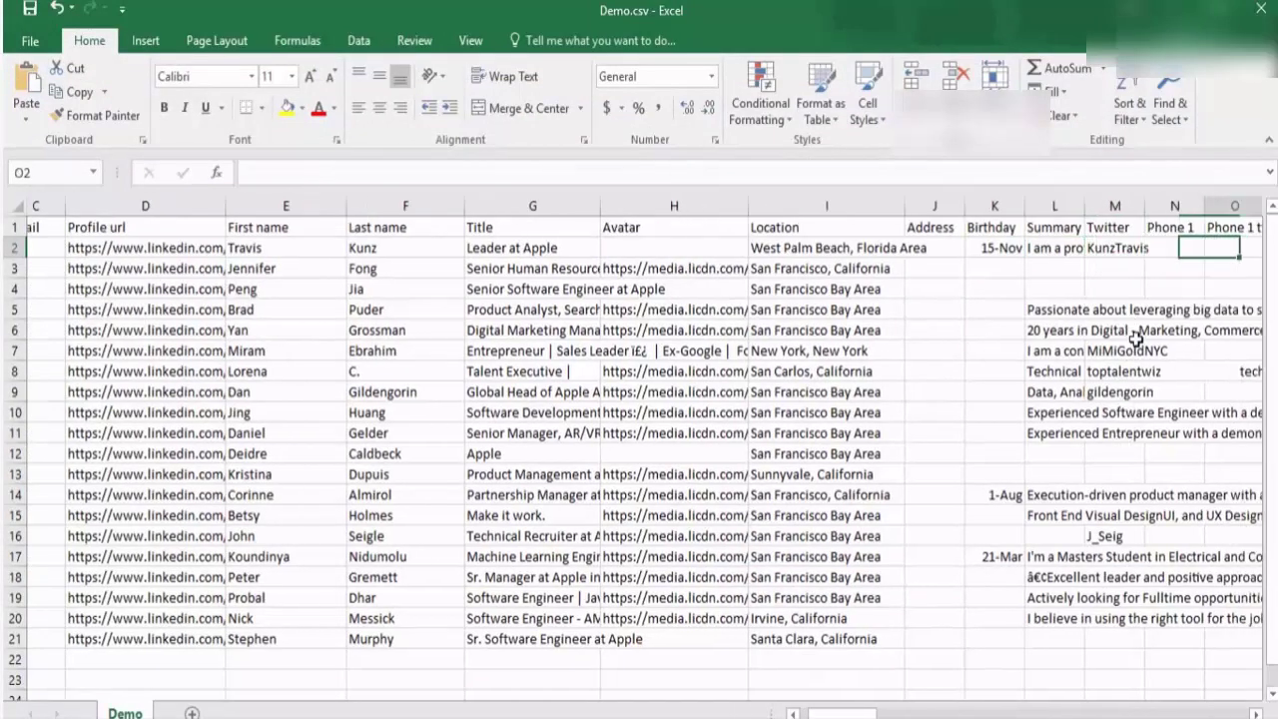
key(Right)
key(Right)
key(Right)
key(Right)
key(Right)
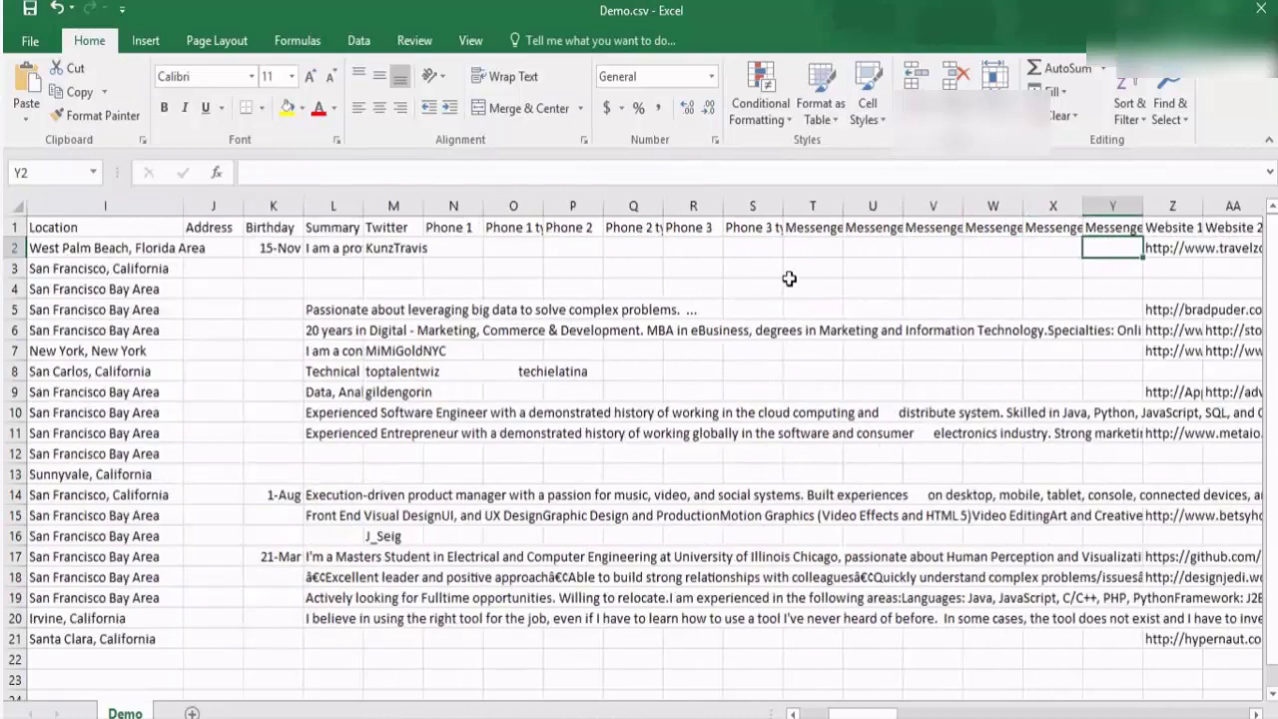
key(Right)
key(Right)
key(Right)
key(Right)
key(Right)
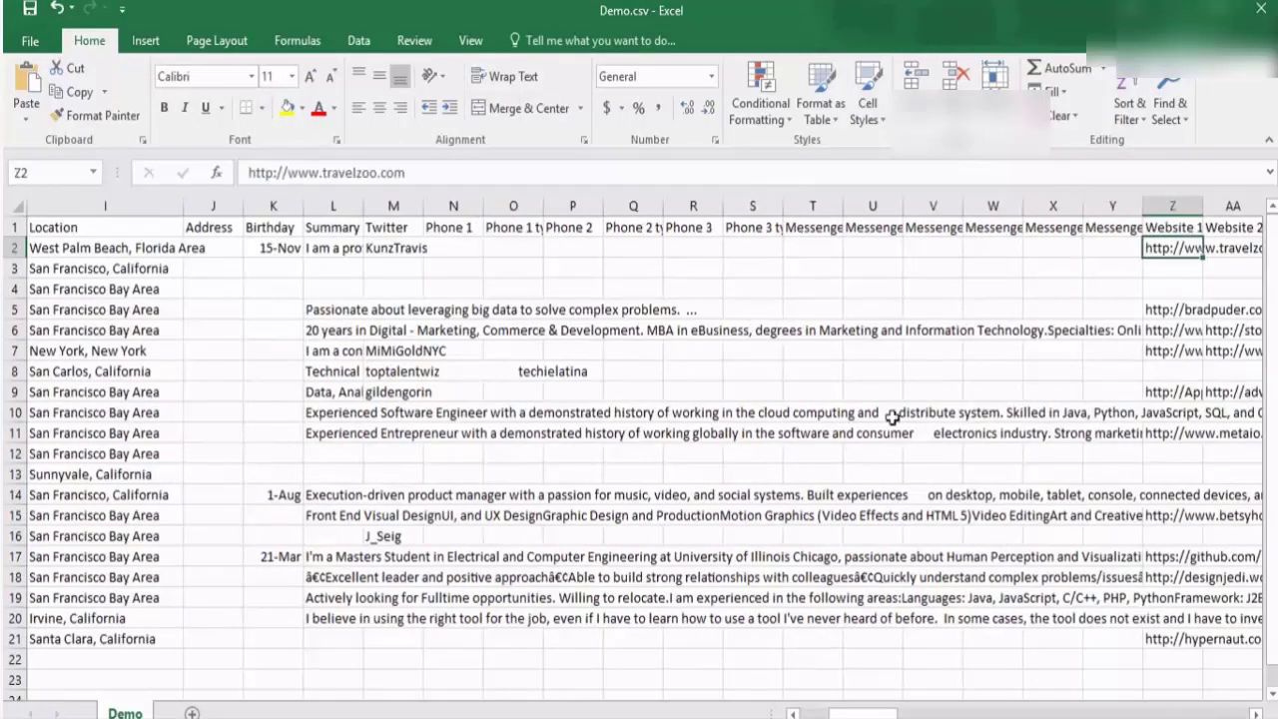
Examine the website columns and the first organization's columns for all exported contacts
drag(947, 249, 959, 664)
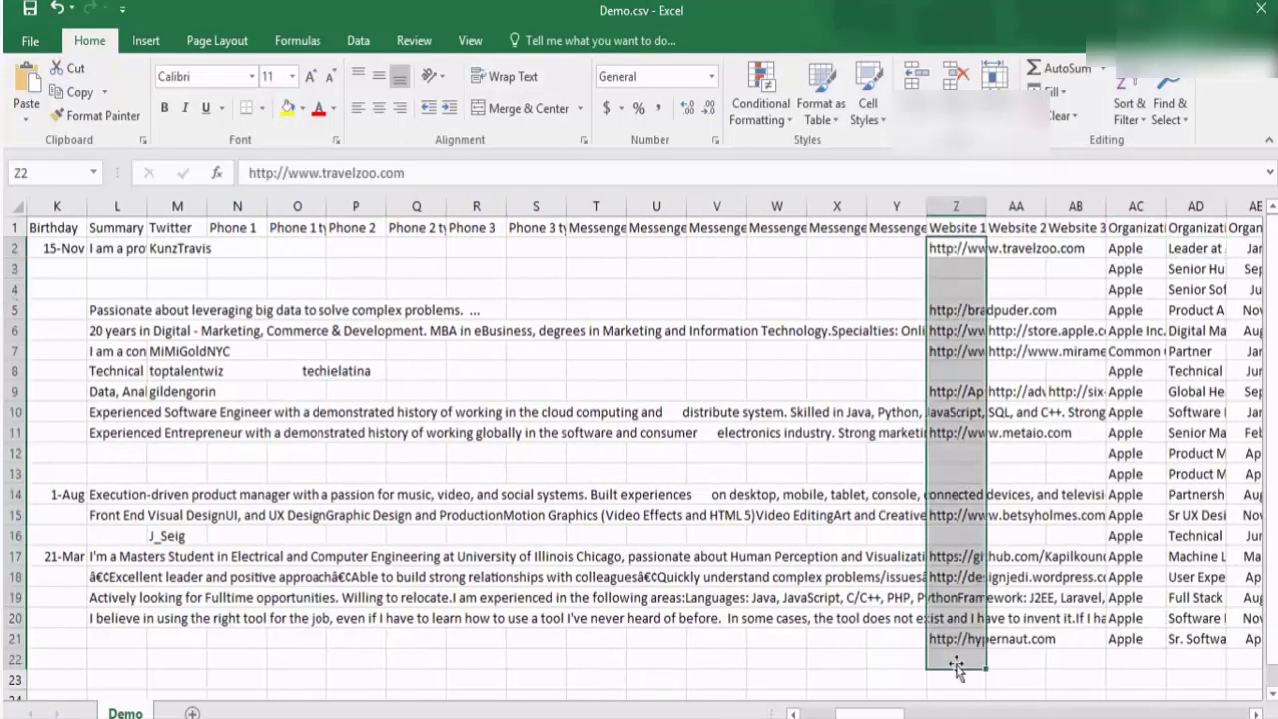
click(1074, 249)
key(Right)
key(Right)
key(Right)
key(Right)
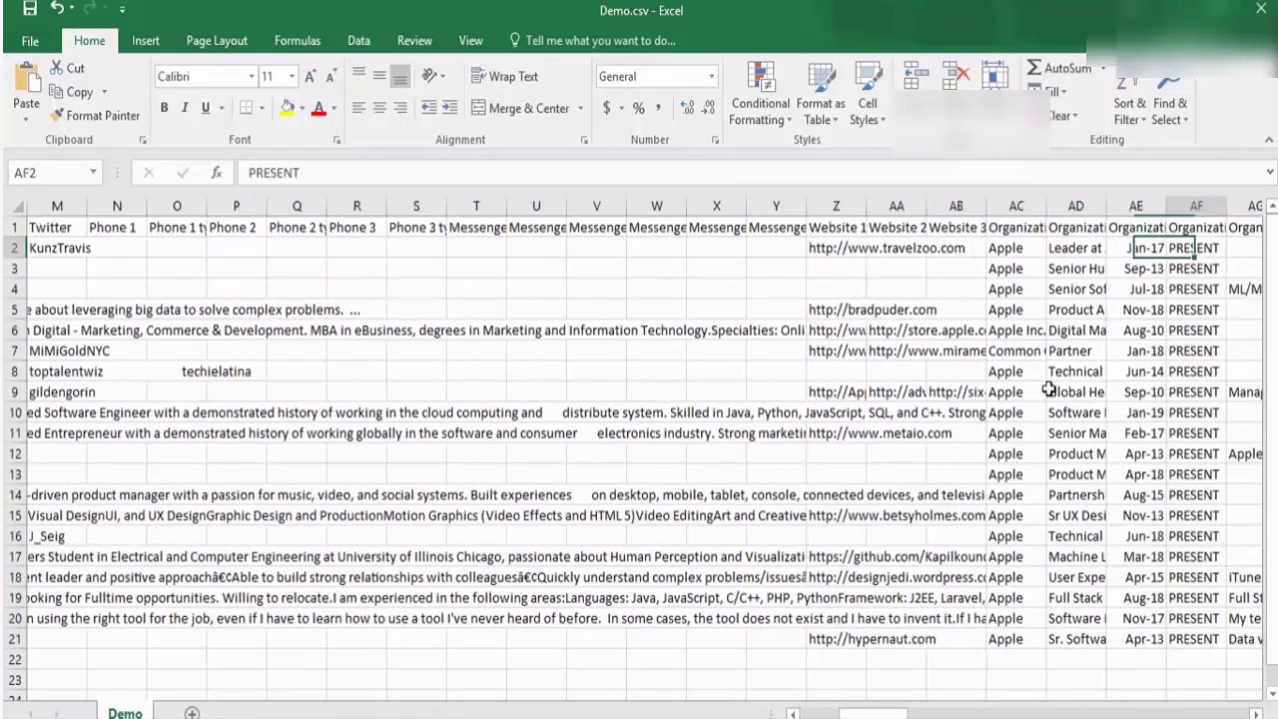
key(Right)
key(Right)
drag(896, 248, 892, 687)
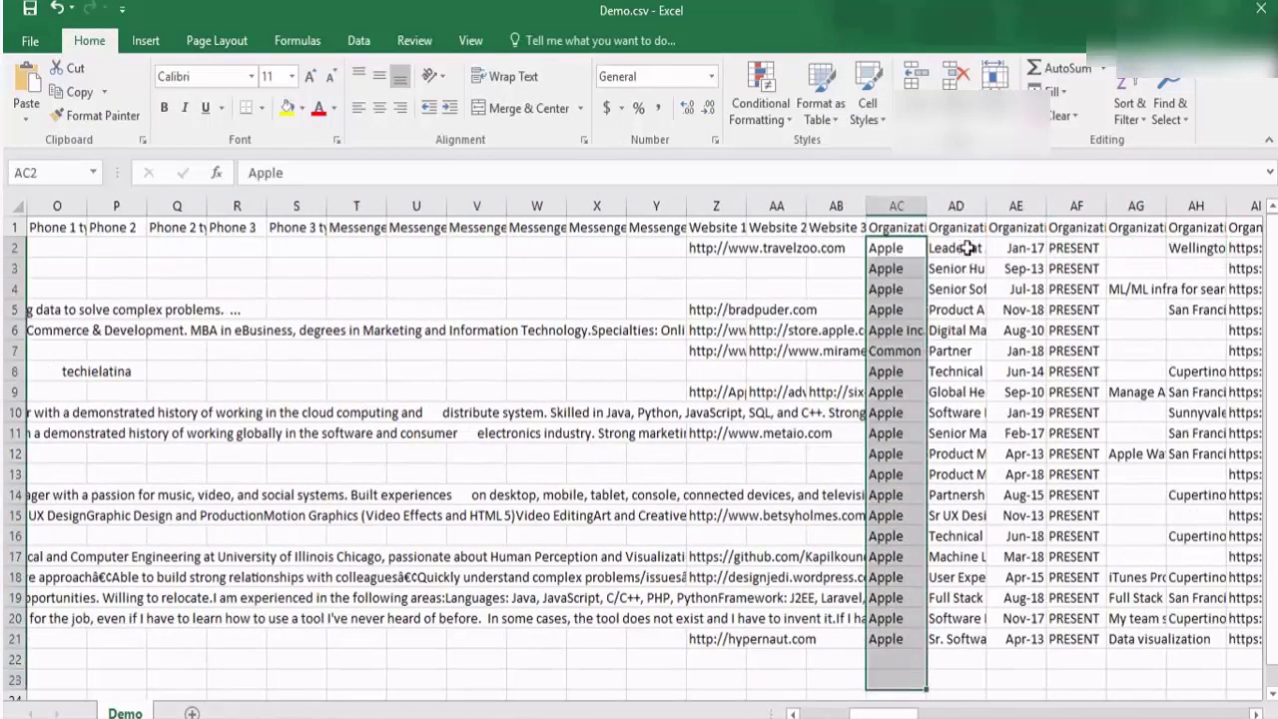
Widen the Organization Title 1 column (AD) and the organization date column AE beside it
double_click(987, 206)
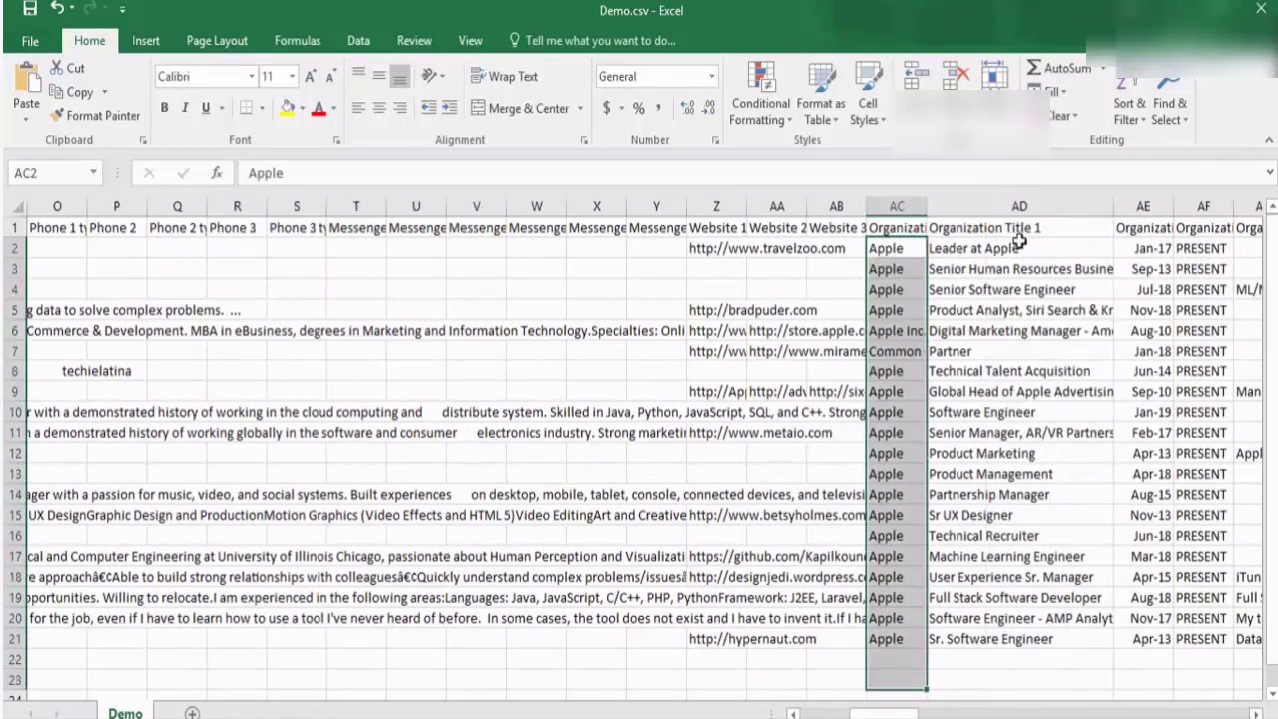
click(1015, 249)
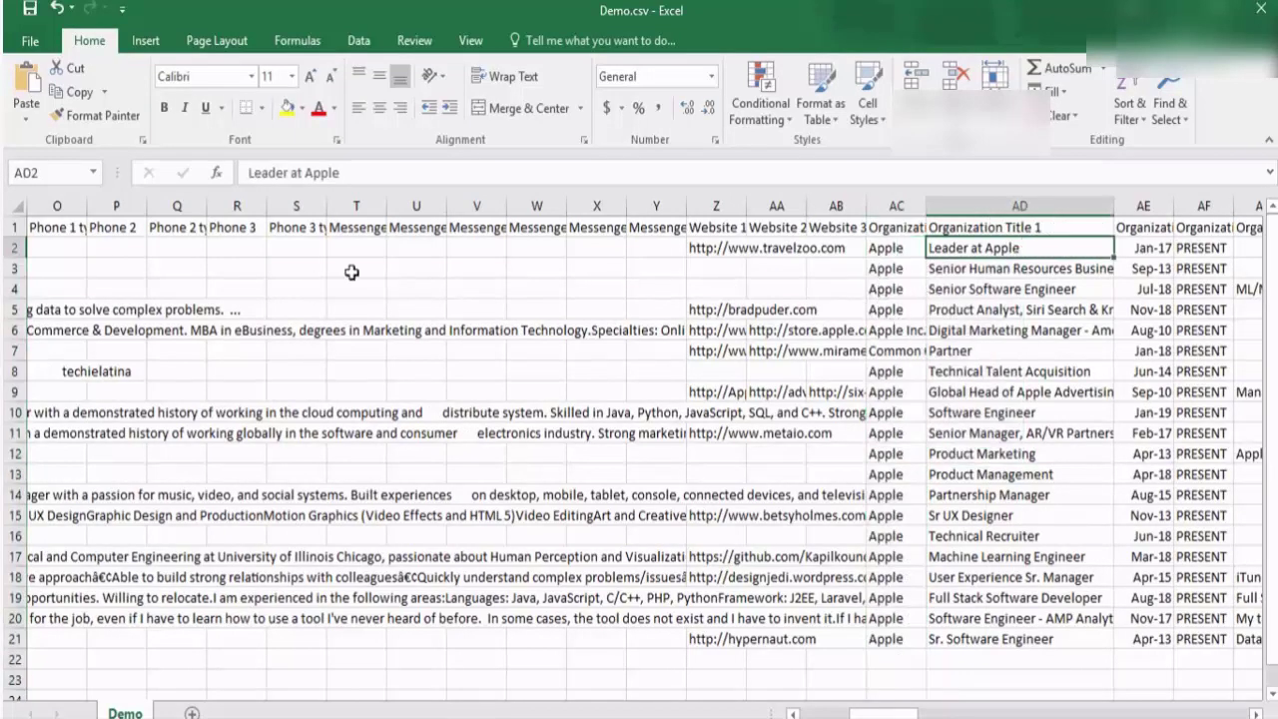
key(Right)
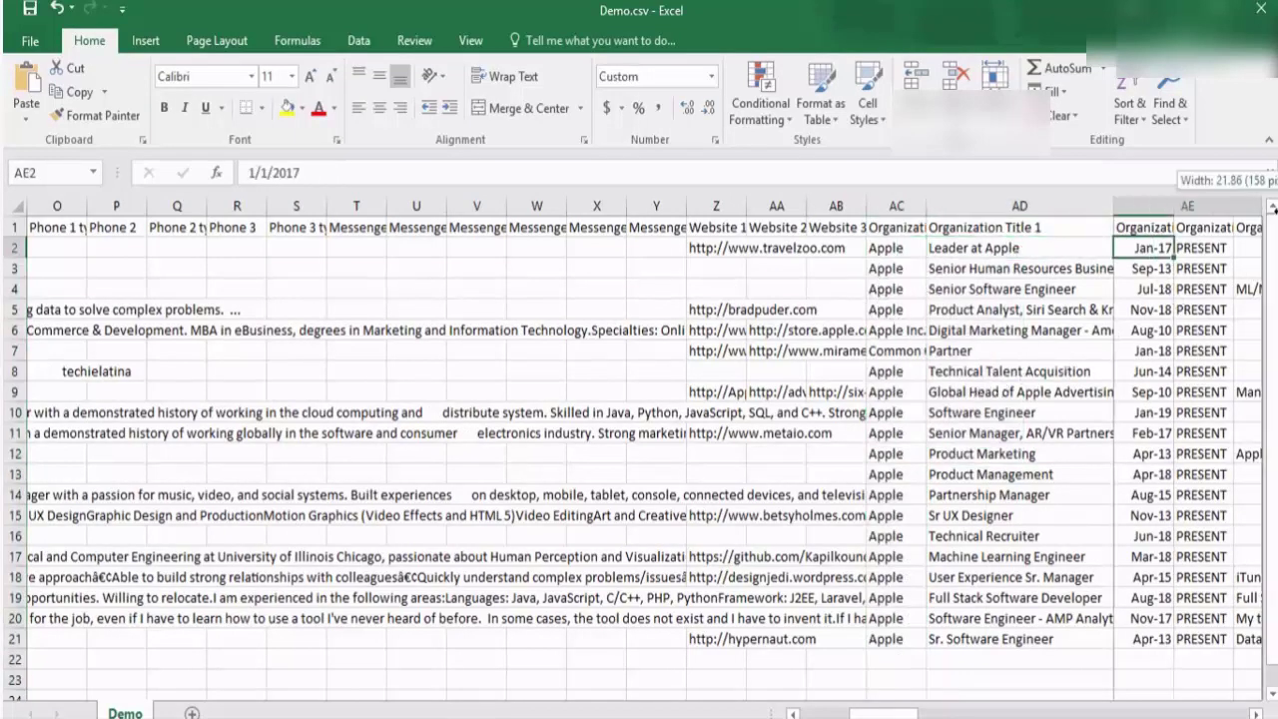
double_click(1175, 206)
drag(884, 714, 917, 714)
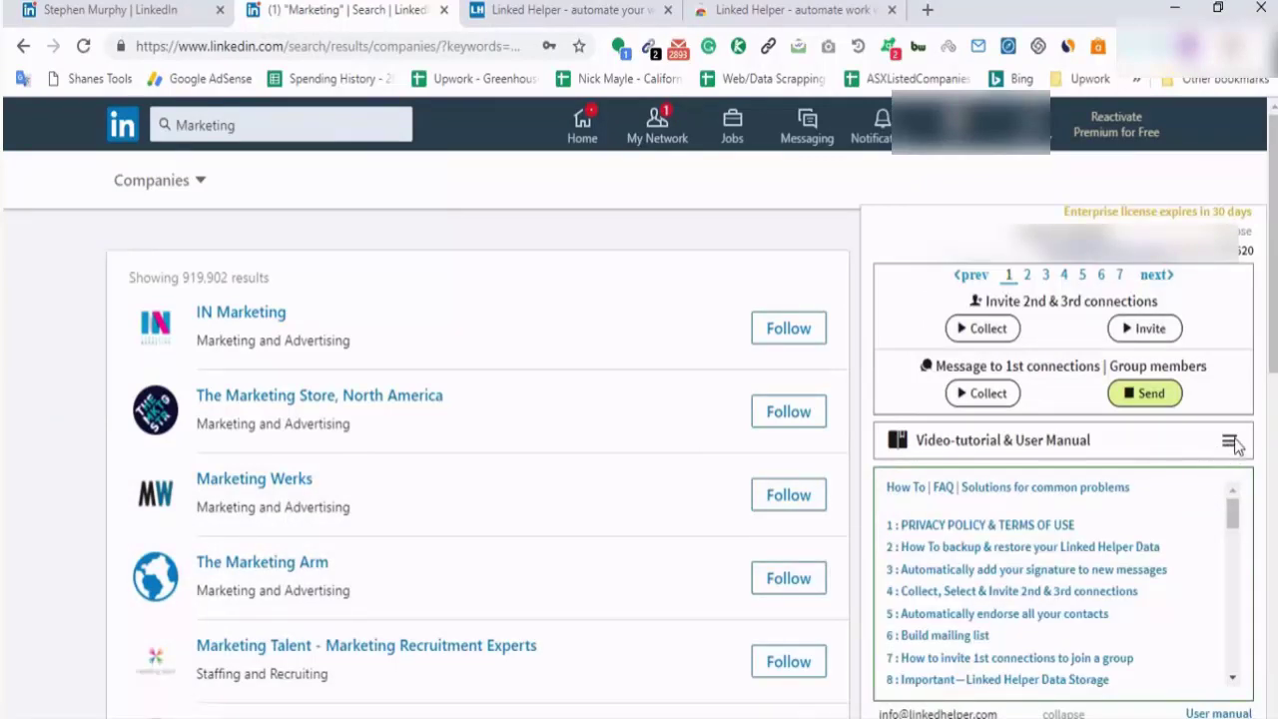
On the LinkedIn company search for Marketing in Chrome, open Linked Helper's Companies extractor and dismiss its tutorial tip
click(1229, 441)
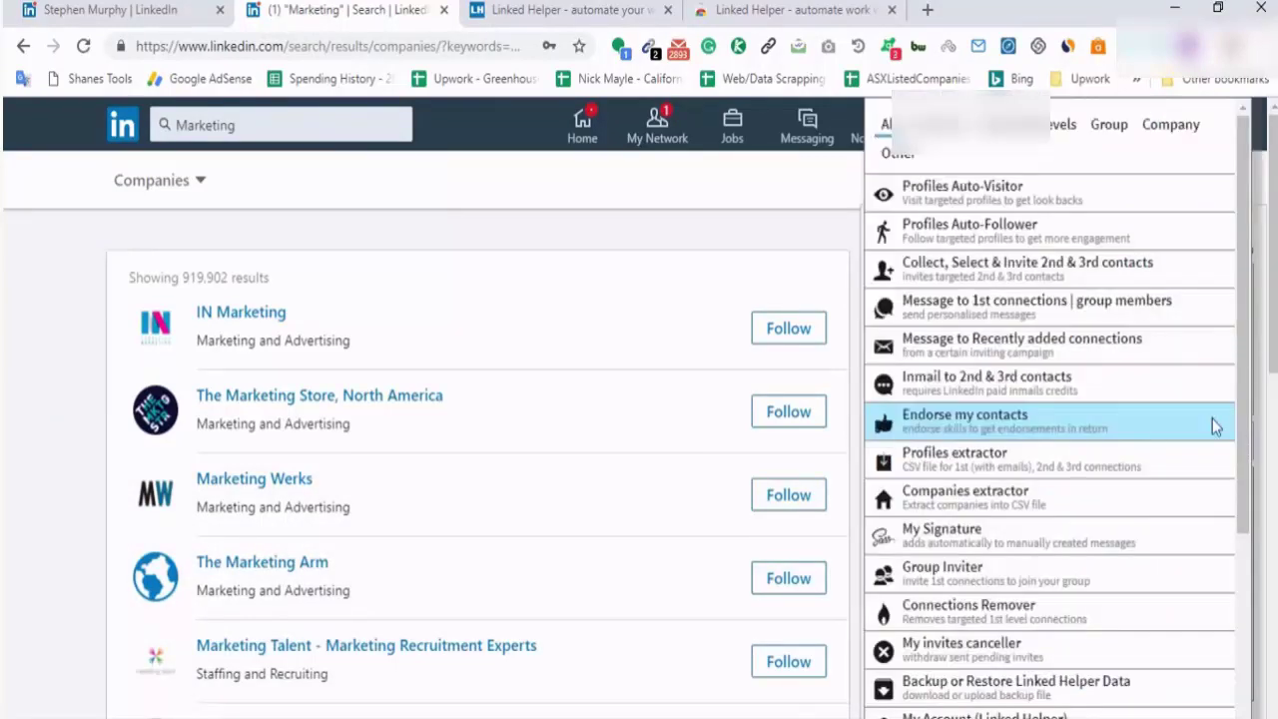
click(1174, 128)
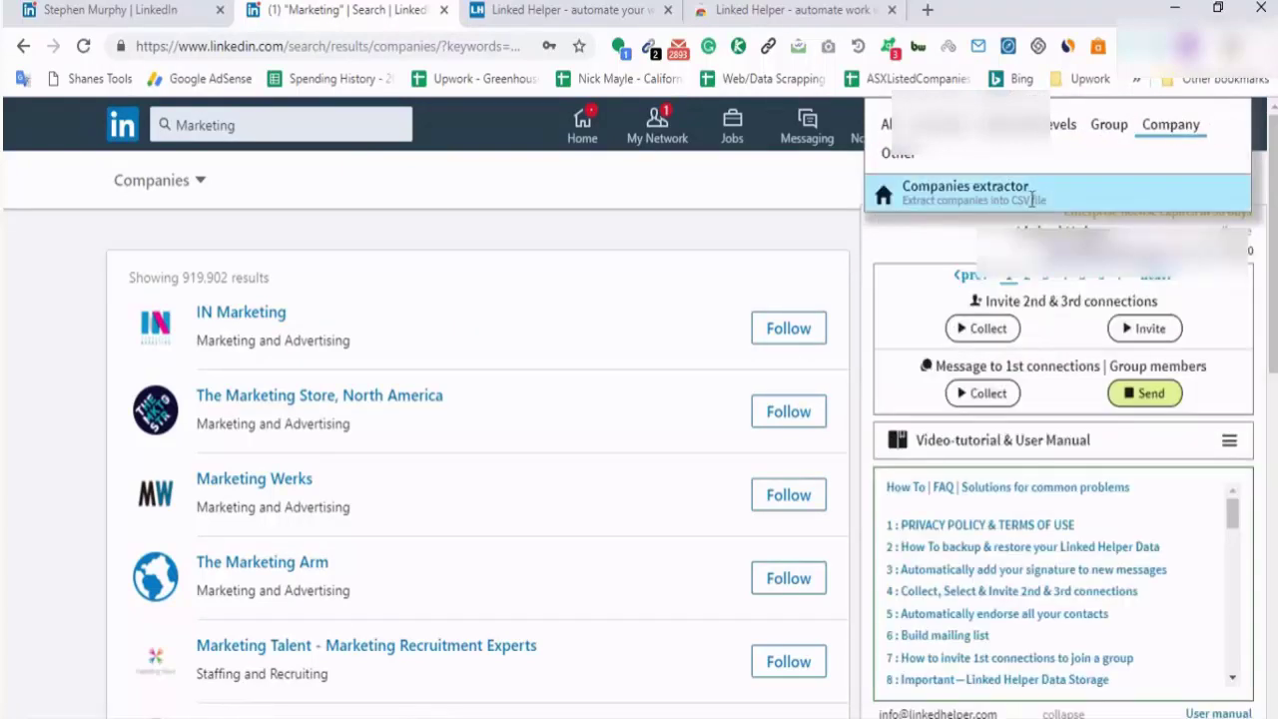
click(982, 197)
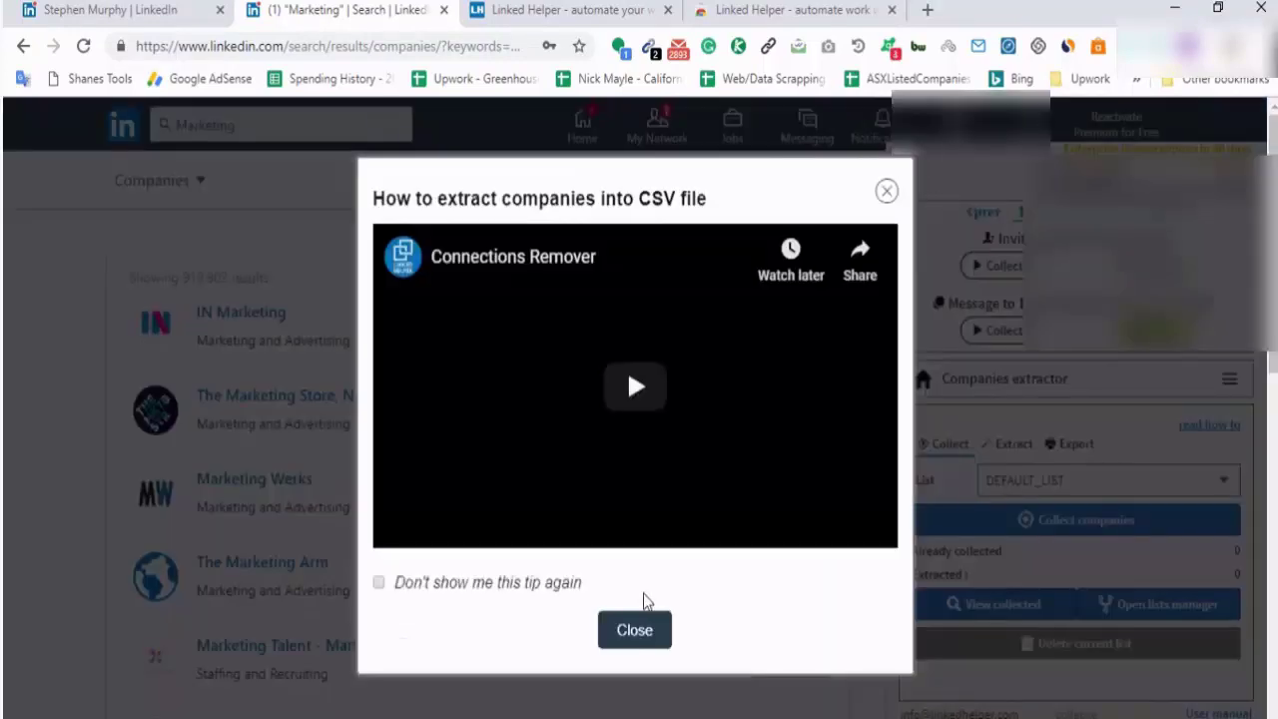
click(635, 630)
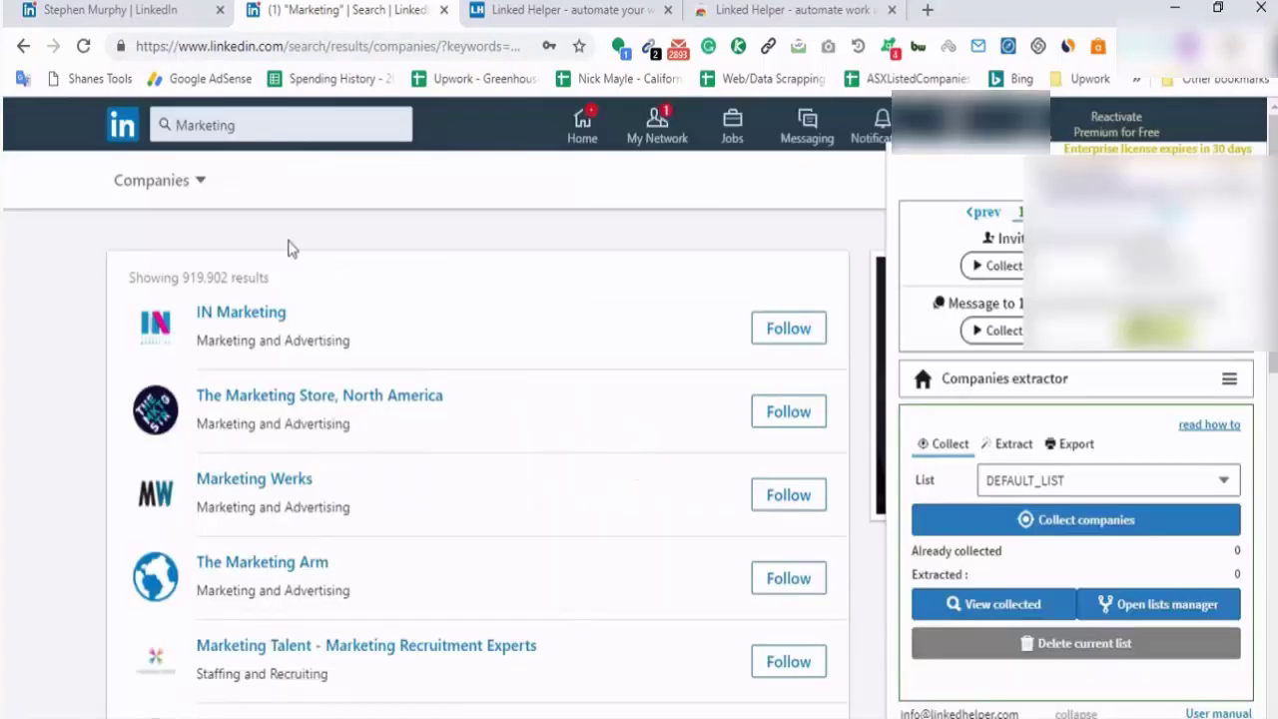
Create a companies list named Demo Companies and collect the companies from the Marketing search results into it
click(1099, 481)
click(1044, 507)
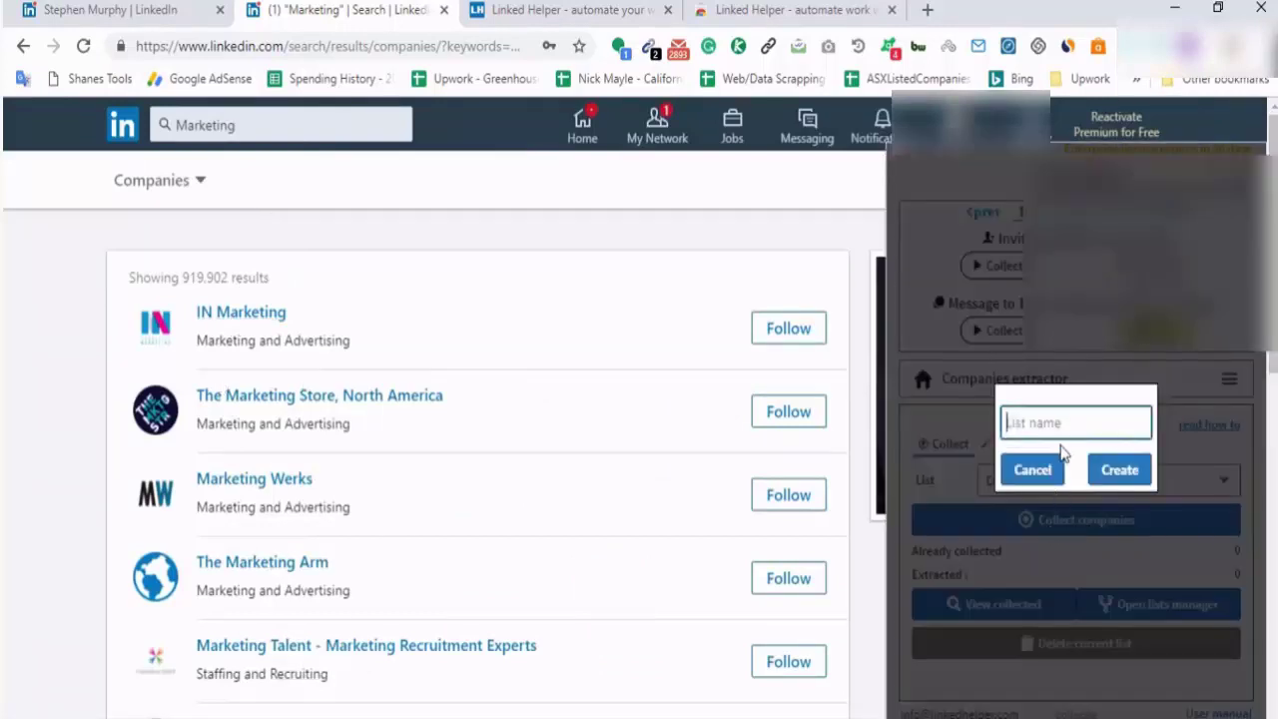
text(Demo Compnaies)
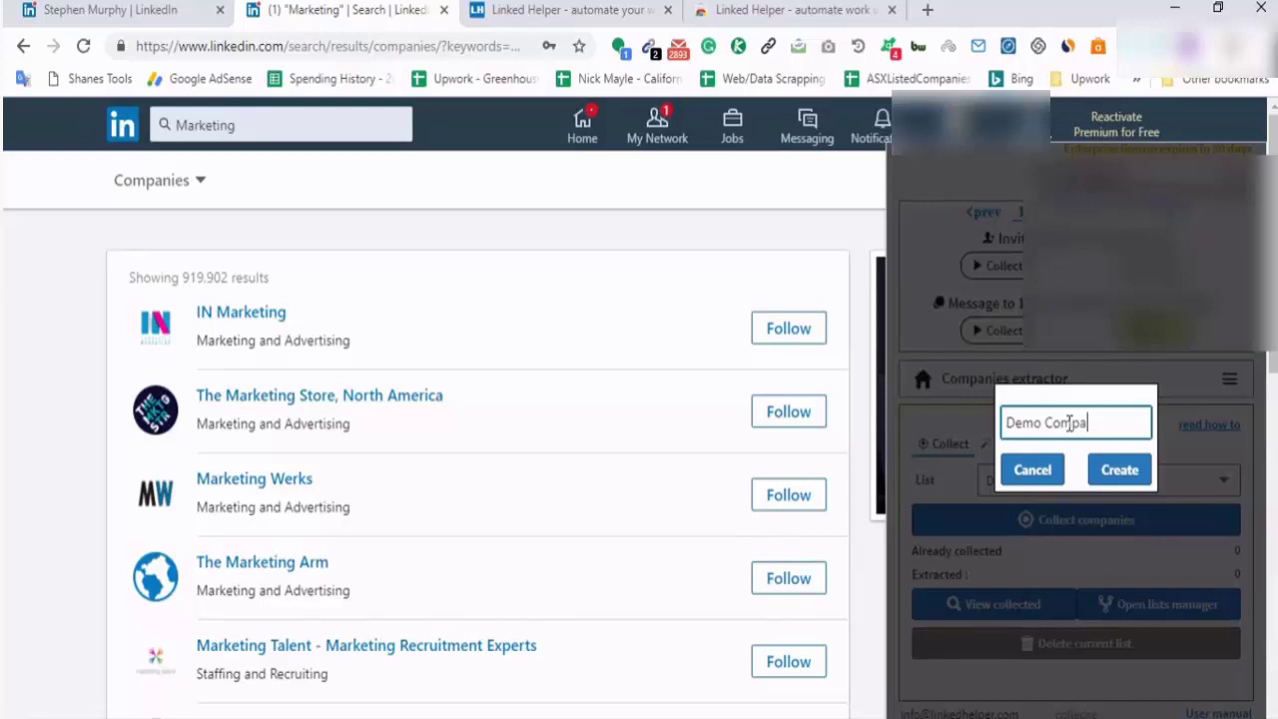
click(1109, 472)
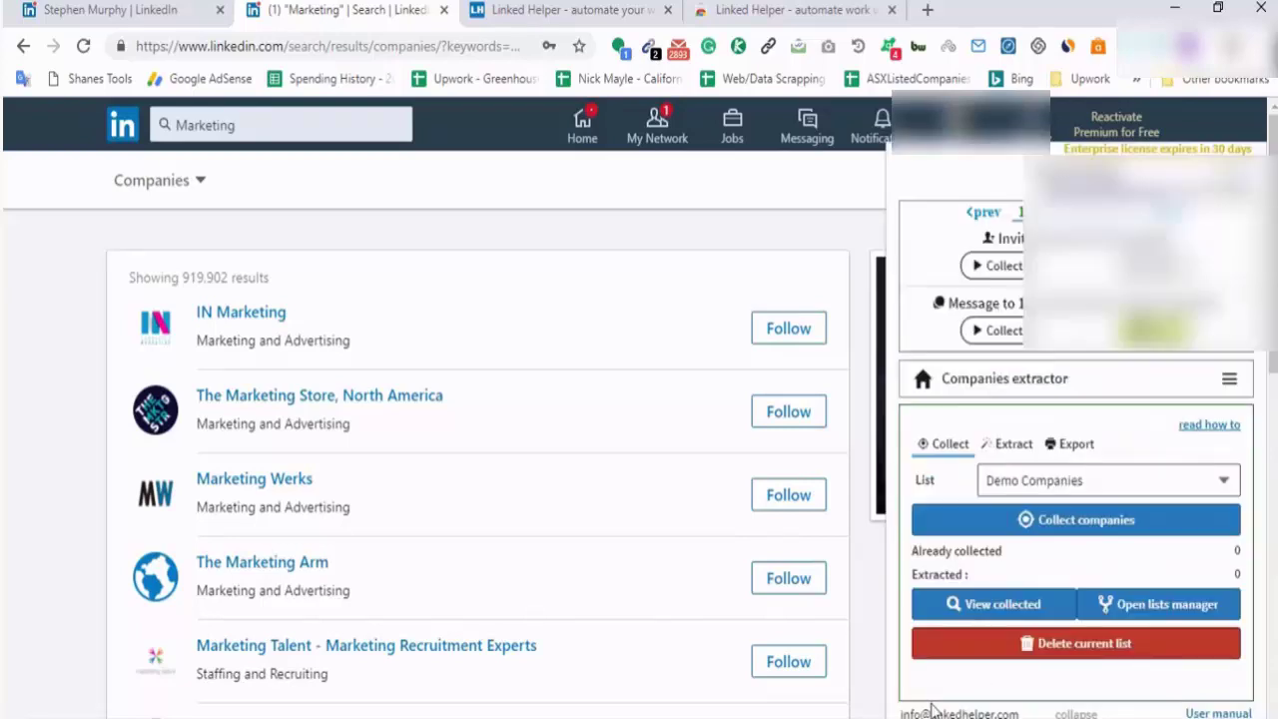
click(1123, 526)
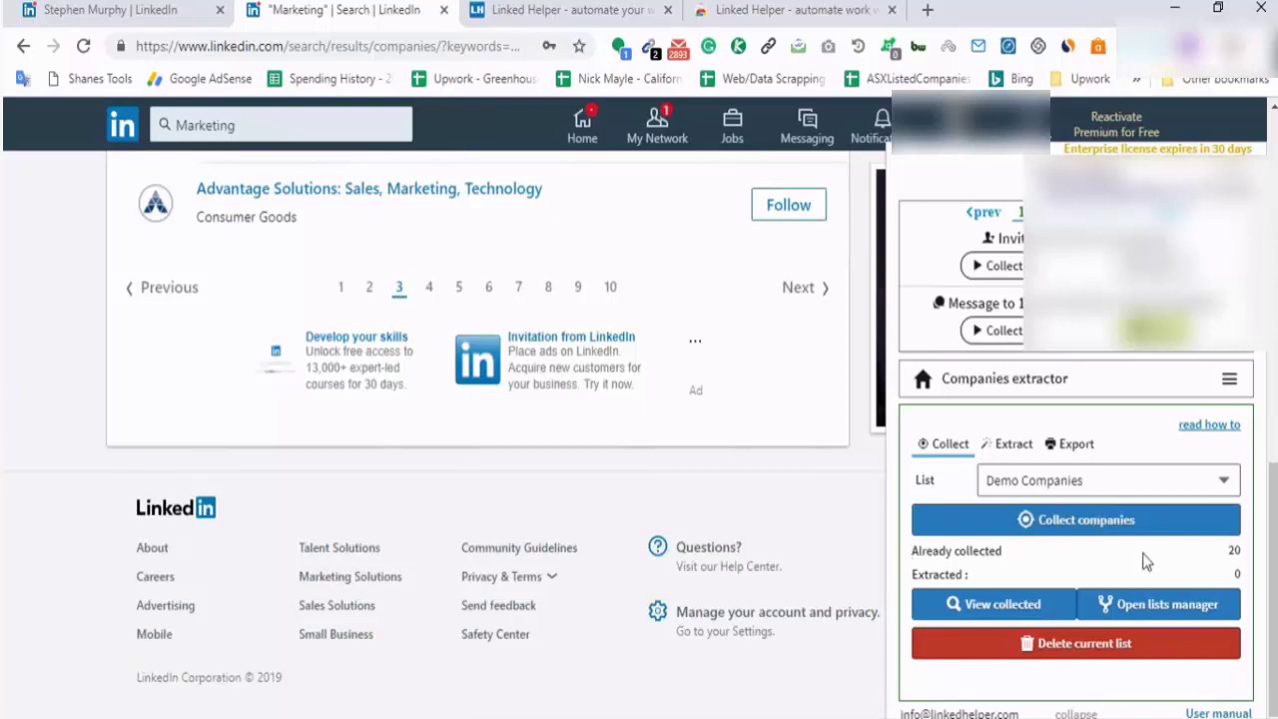
In the collected companies queue, move the first ten companies, IN Marketing through Marketing Türkiye & IP Magazine, to Excluded and close the list
click(987, 606)
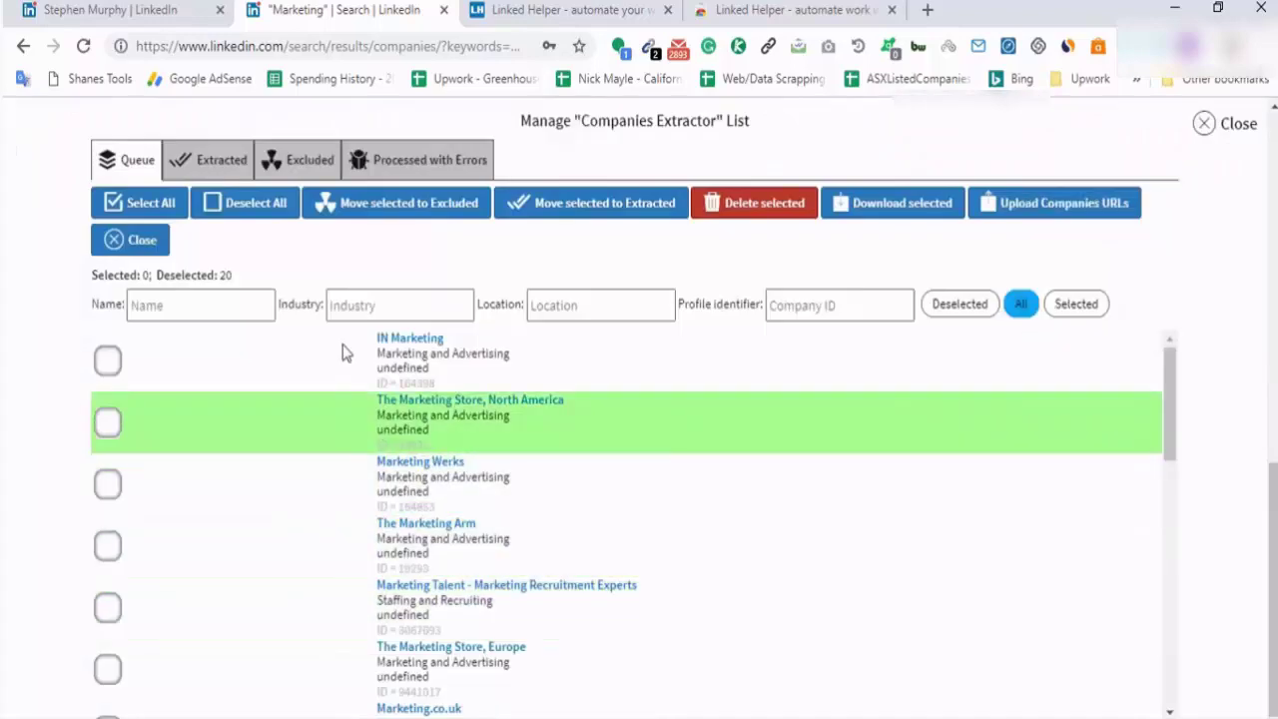
scroll(320, 494, down, 8)
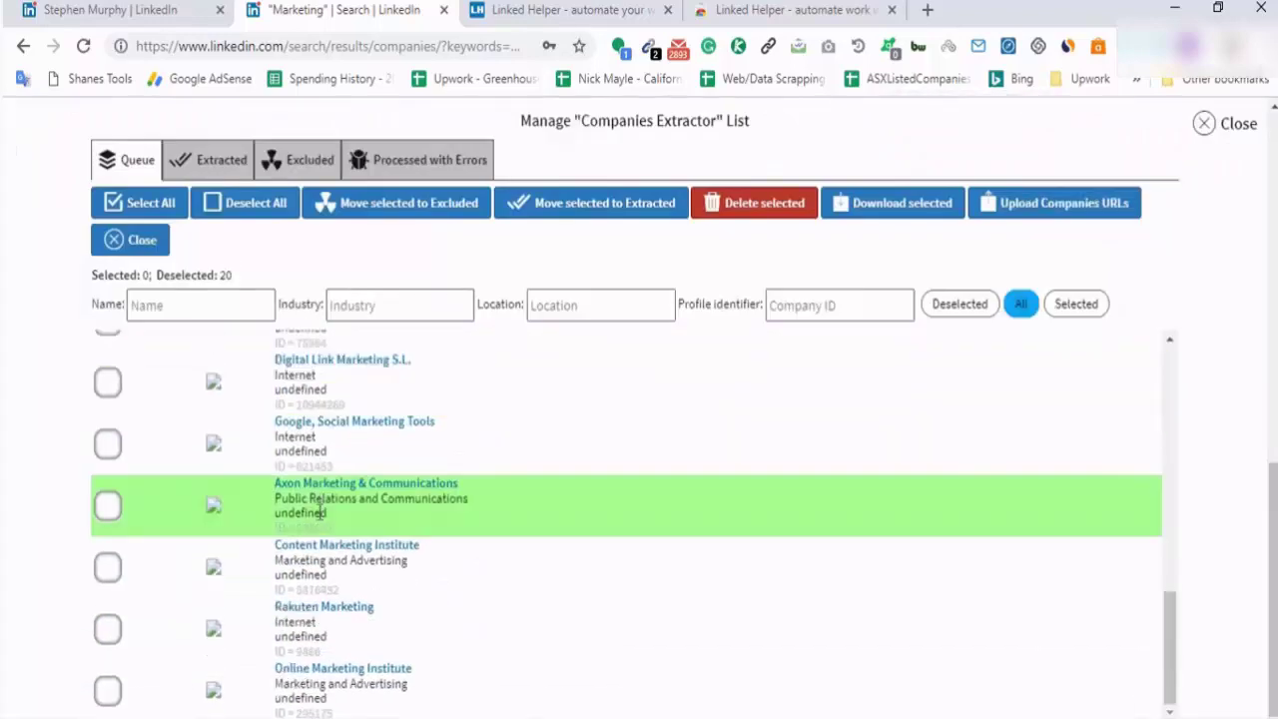
scroll(319, 509, up, 8)
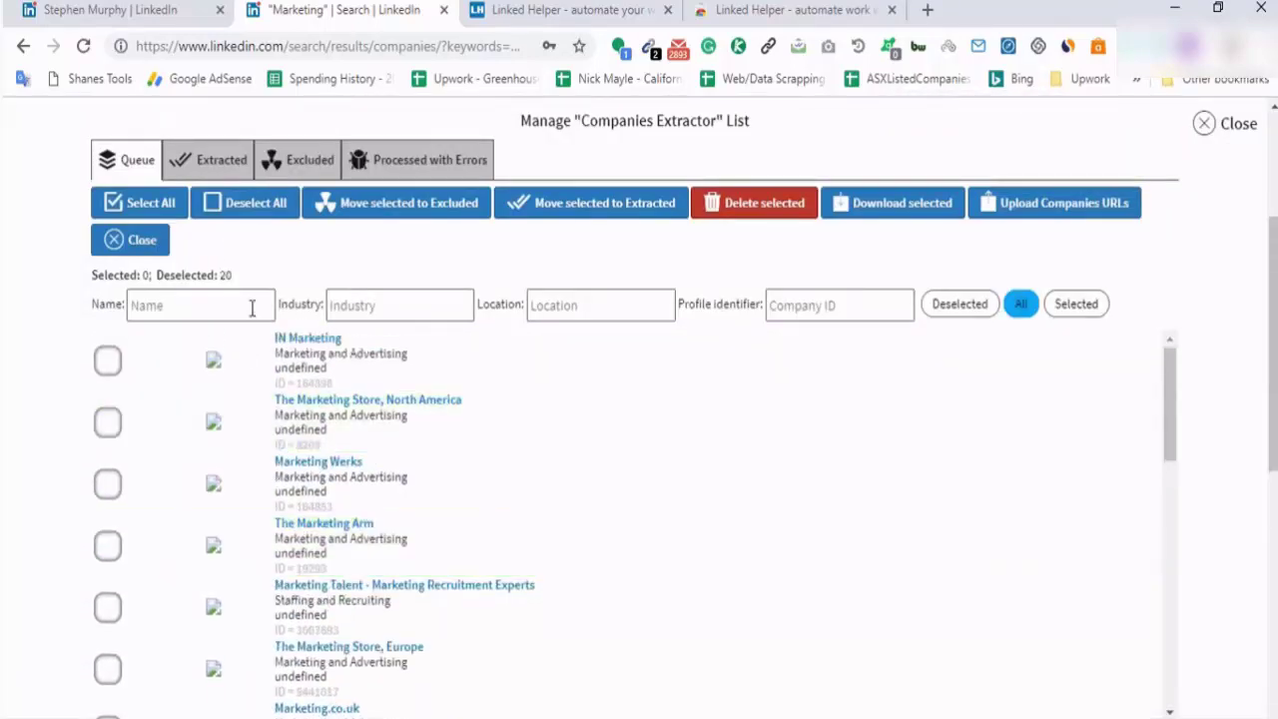
click(107, 361)
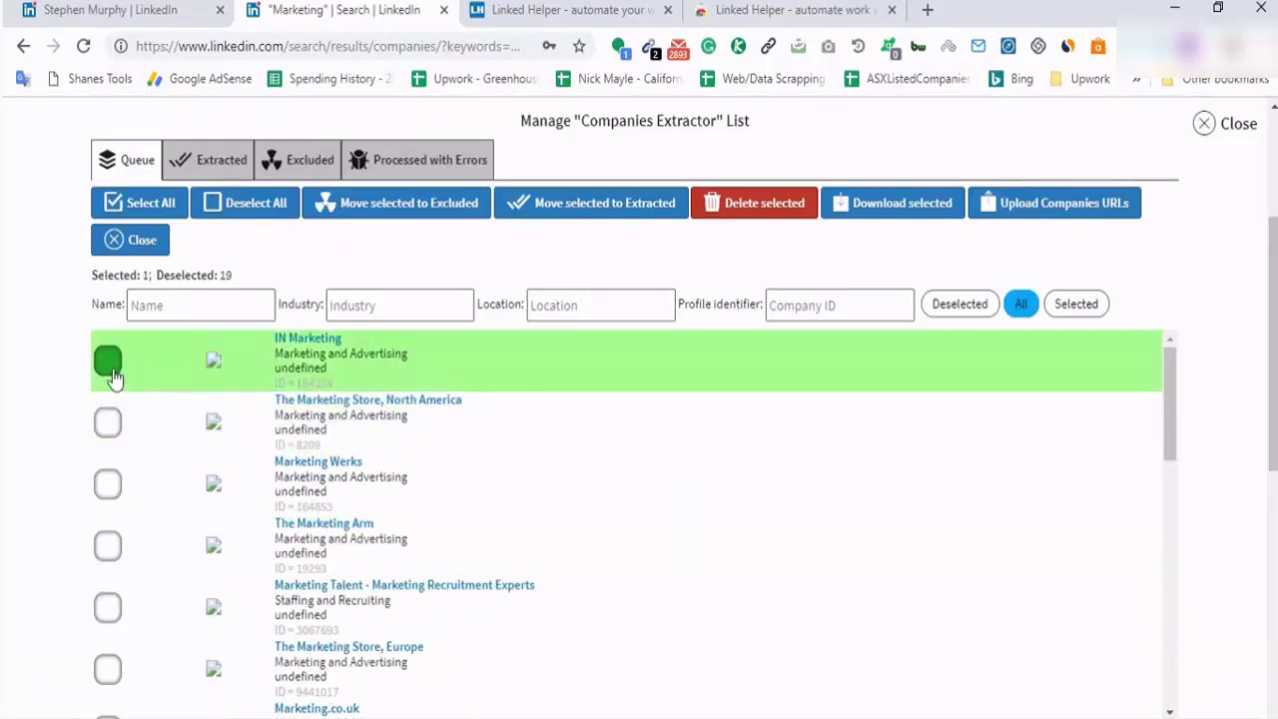
click(107, 422)
click(107, 461)
click(106, 524)
click(107, 585)
click(107, 647)
scroll(107, 599, down, 3)
click(107, 544)
scroll(107, 499, down, 2)
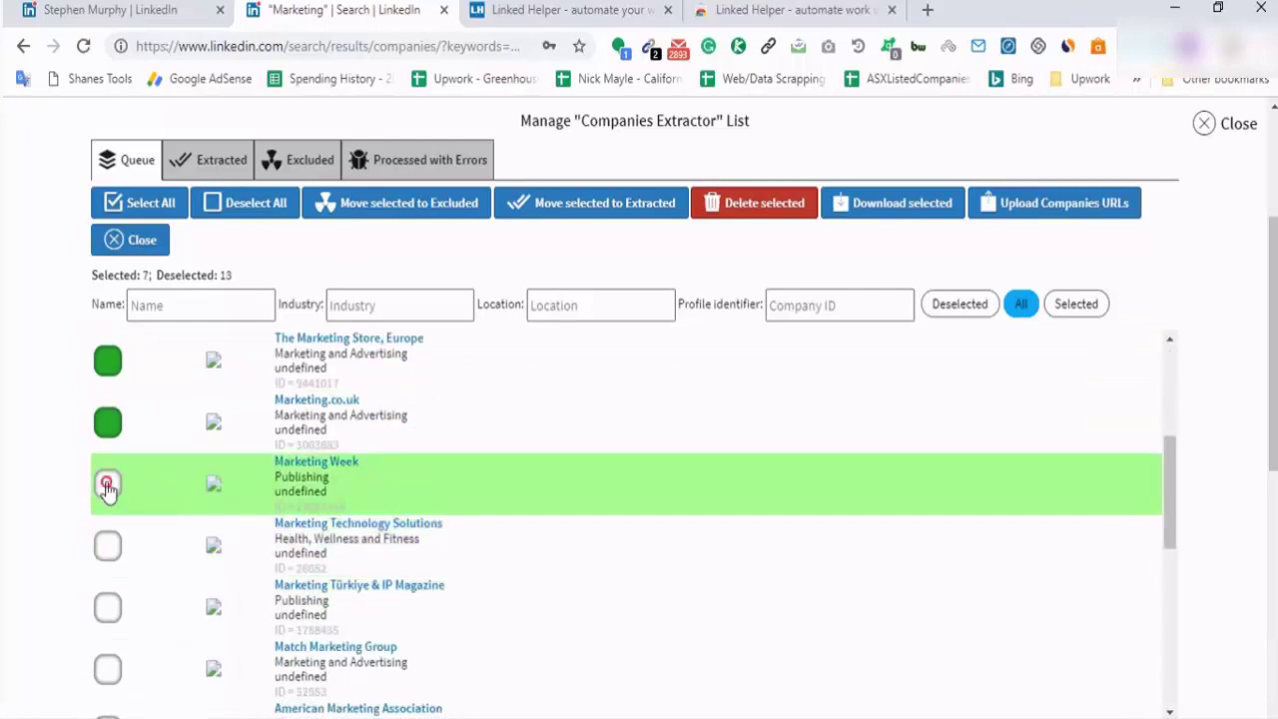
click(106, 485)
click(107, 544)
click(107, 606)
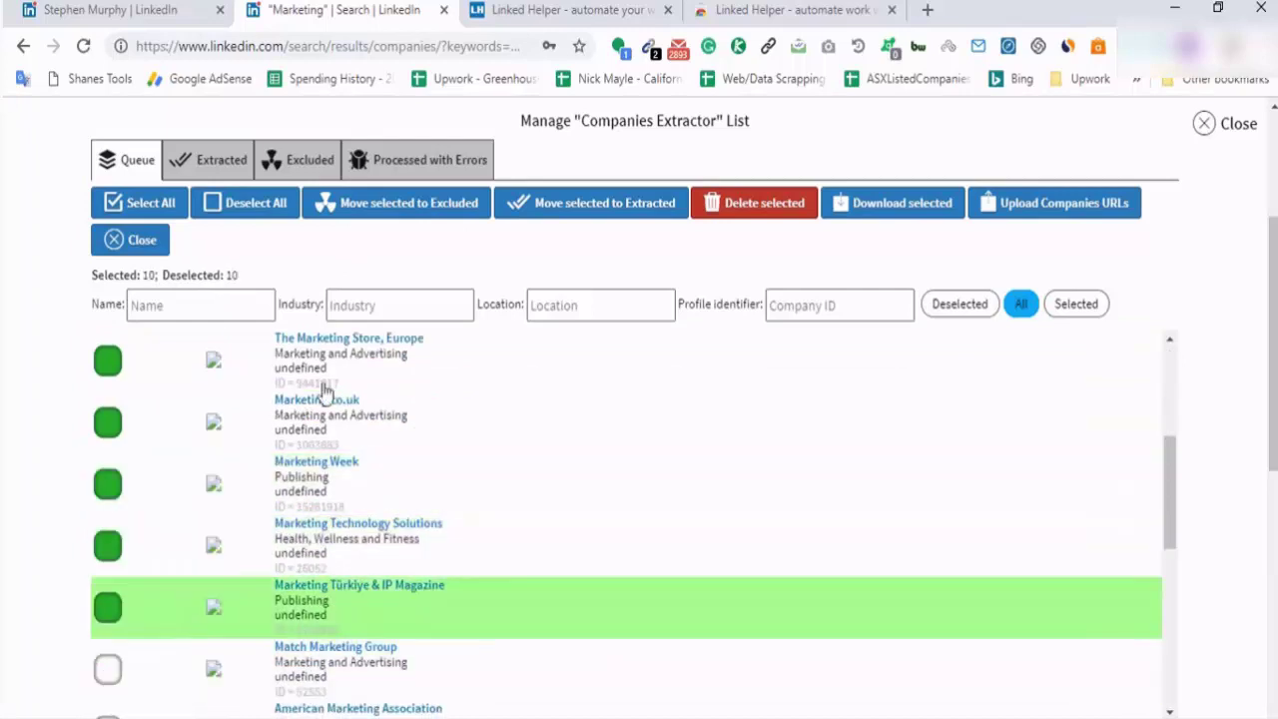
click(409, 210)
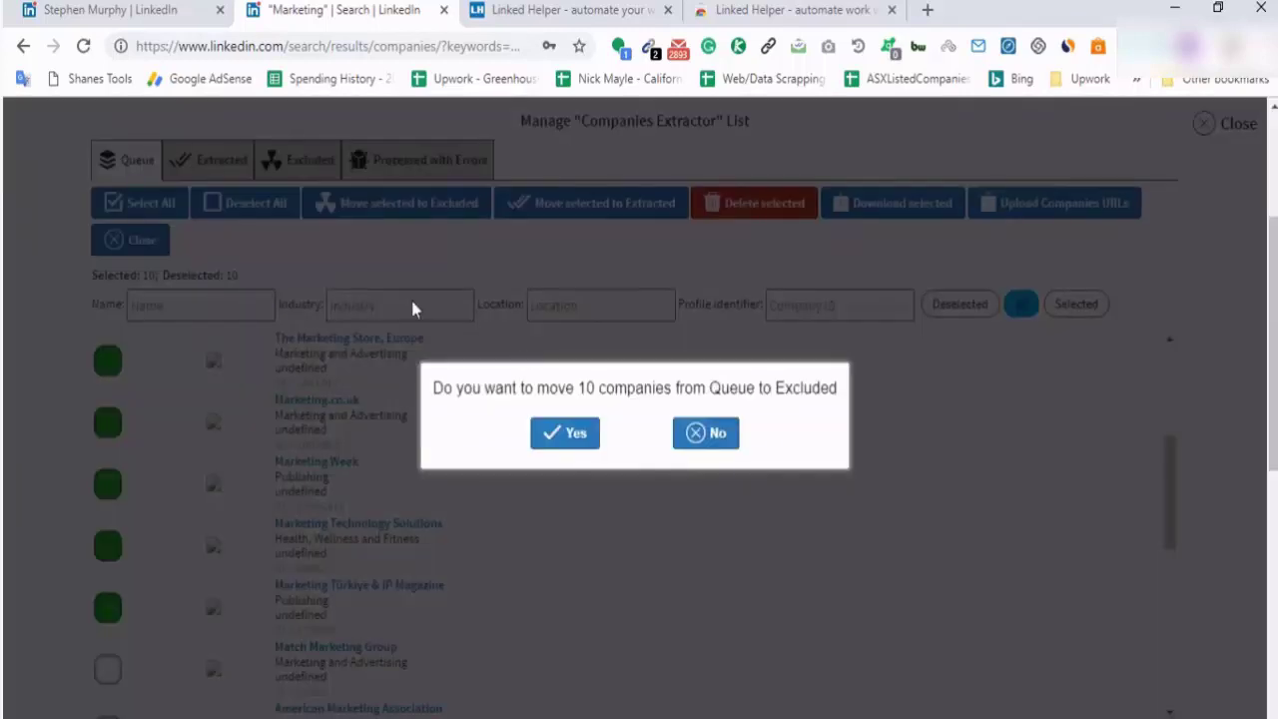
click(565, 432)
click(1237, 123)
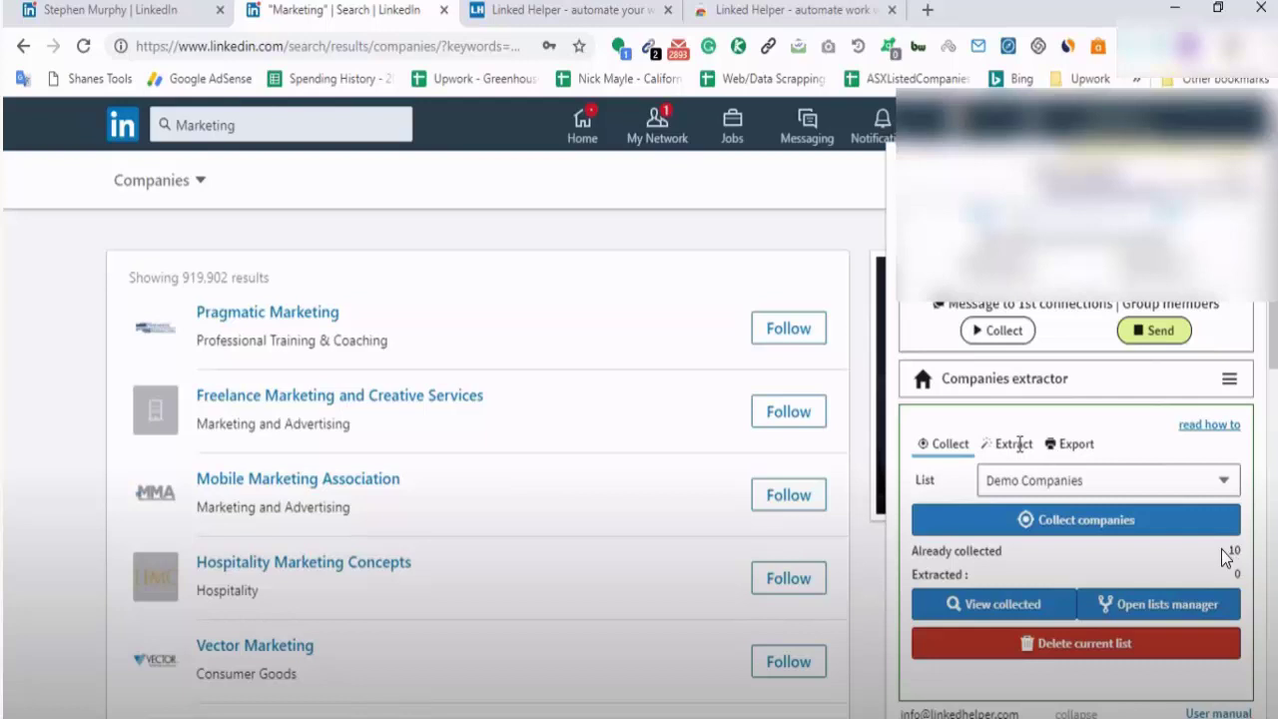
Start extracting the queued companies and set the timeout for going to the next company to 3 seconds minimum and 5 seconds maximum
click(1014, 445)
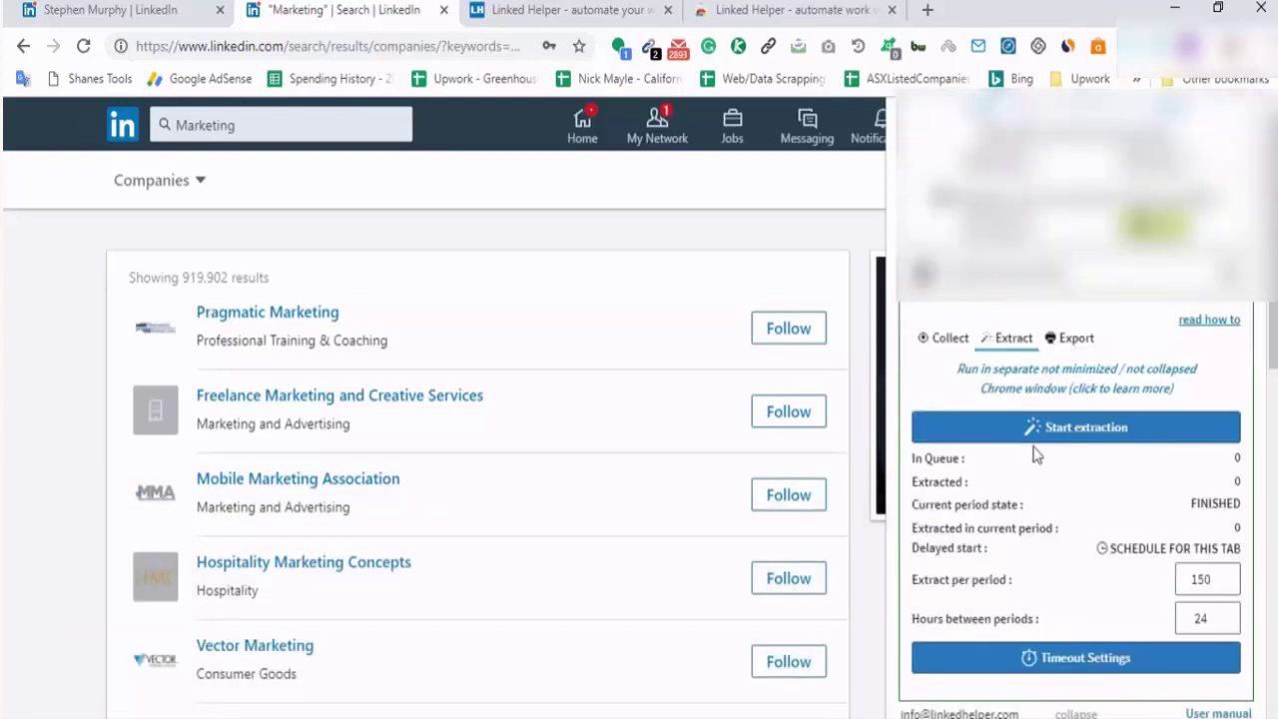
click(1121, 441)
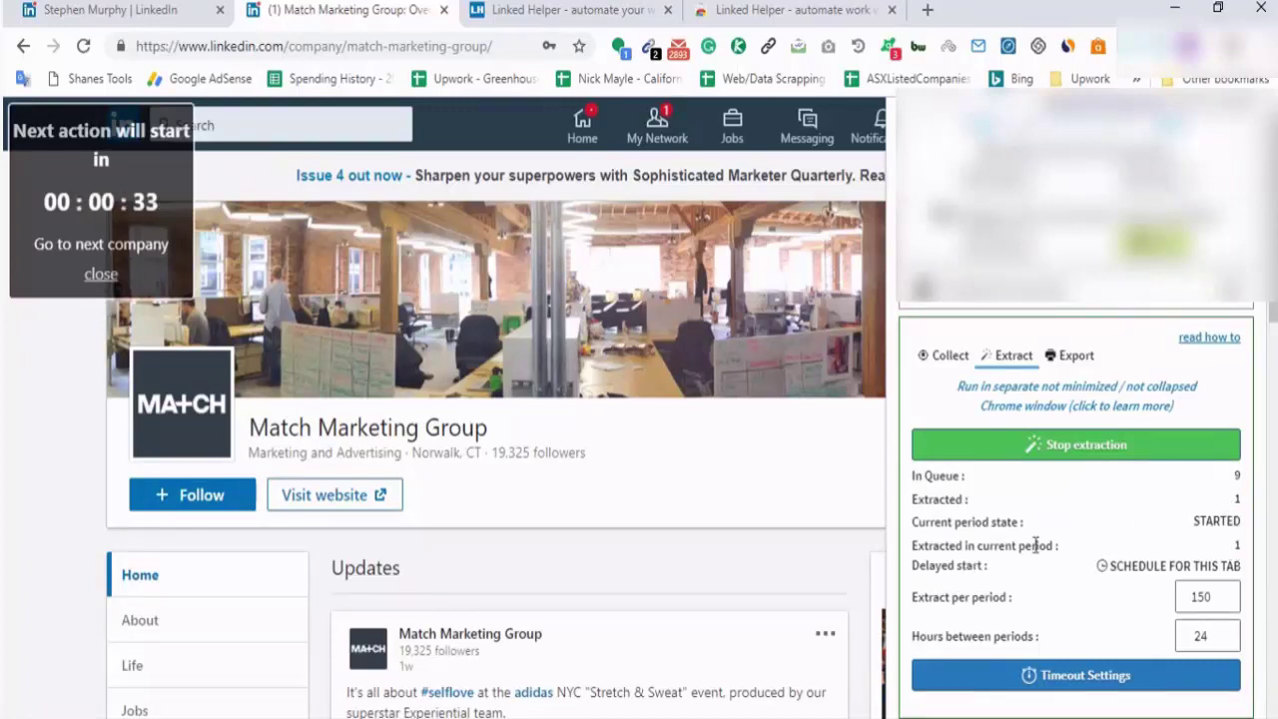
click(1076, 675)
double_click(460, 469)
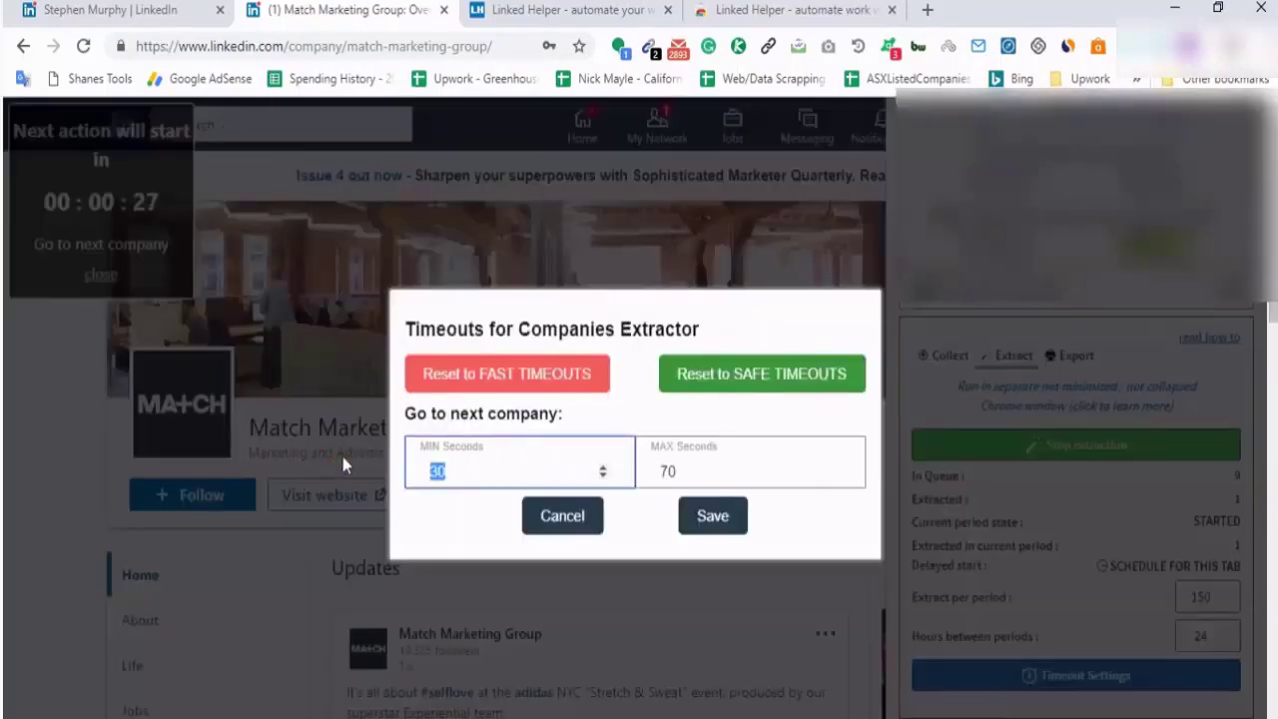
text(5)
key(BackSpace)
text(3)
double_click(730, 463)
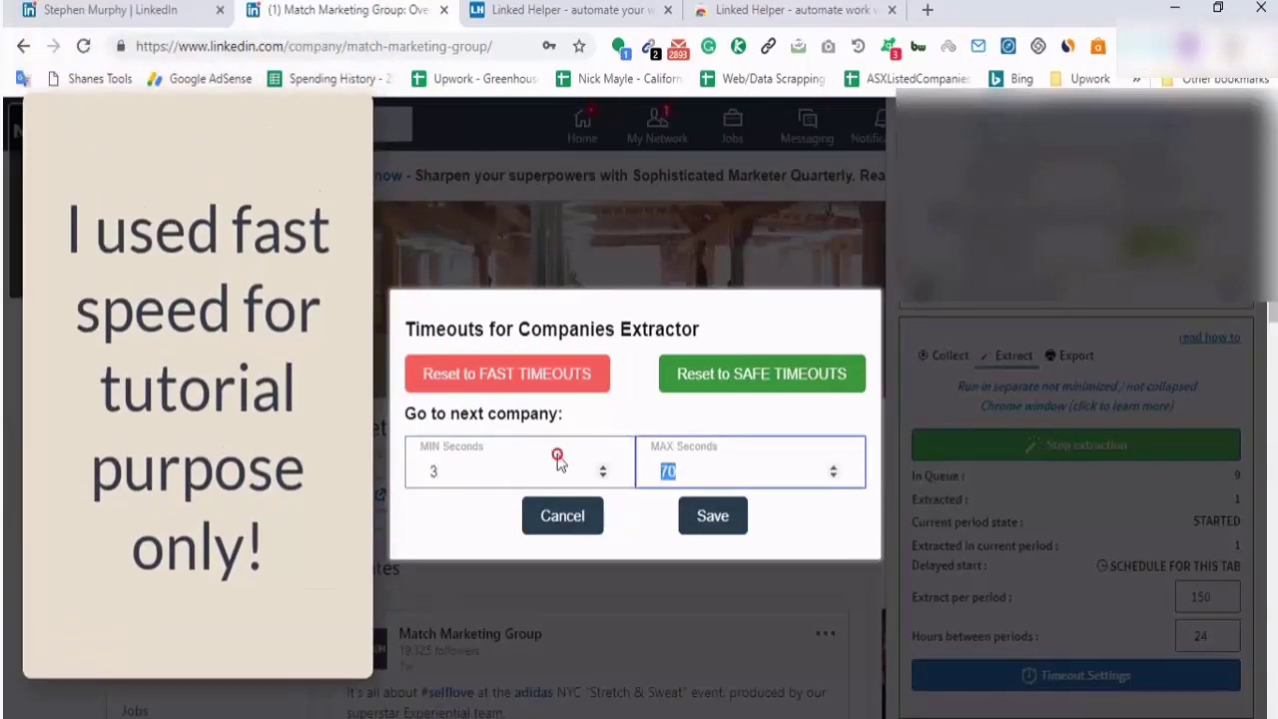
text(5)
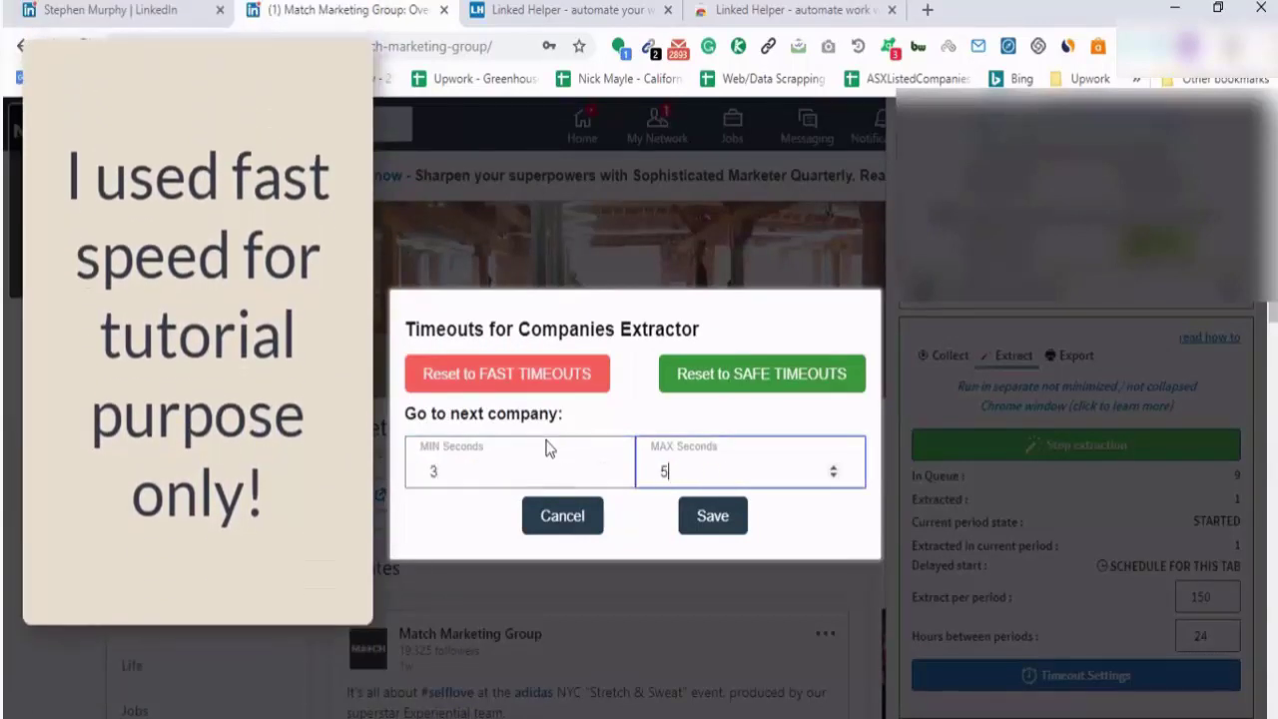
click(699, 519)
click(633, 454)
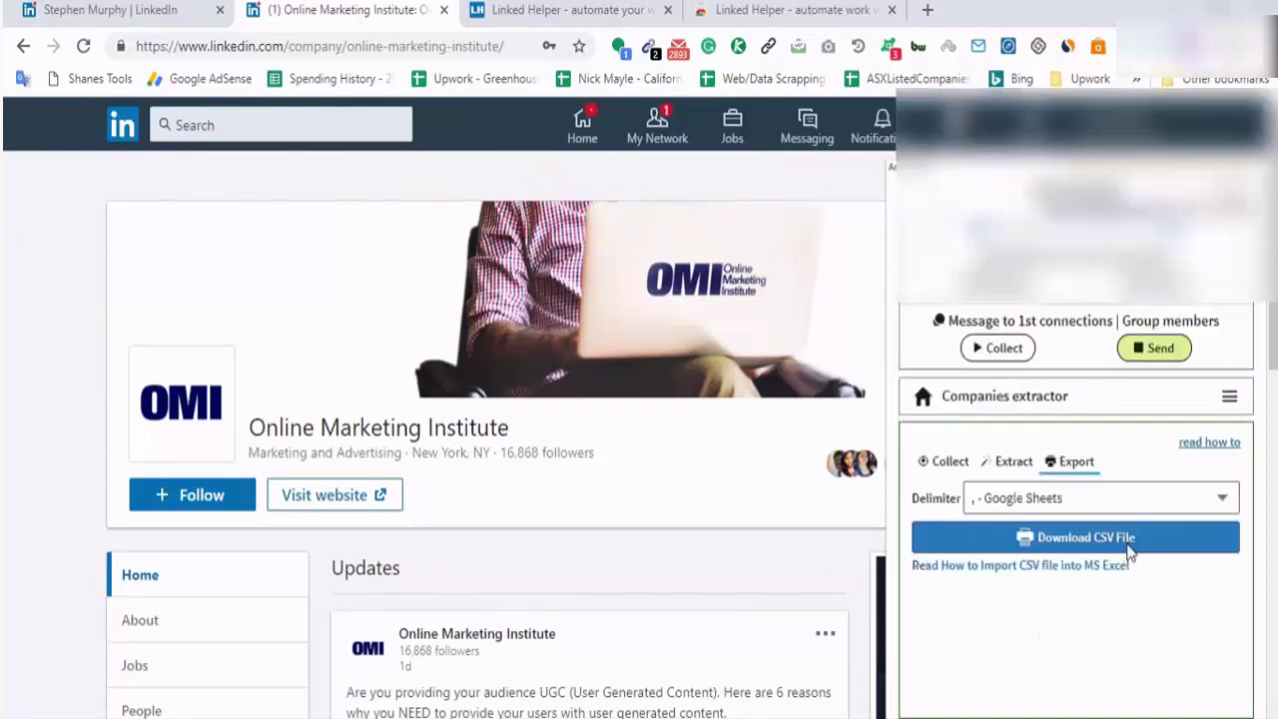
click(1129, 539)
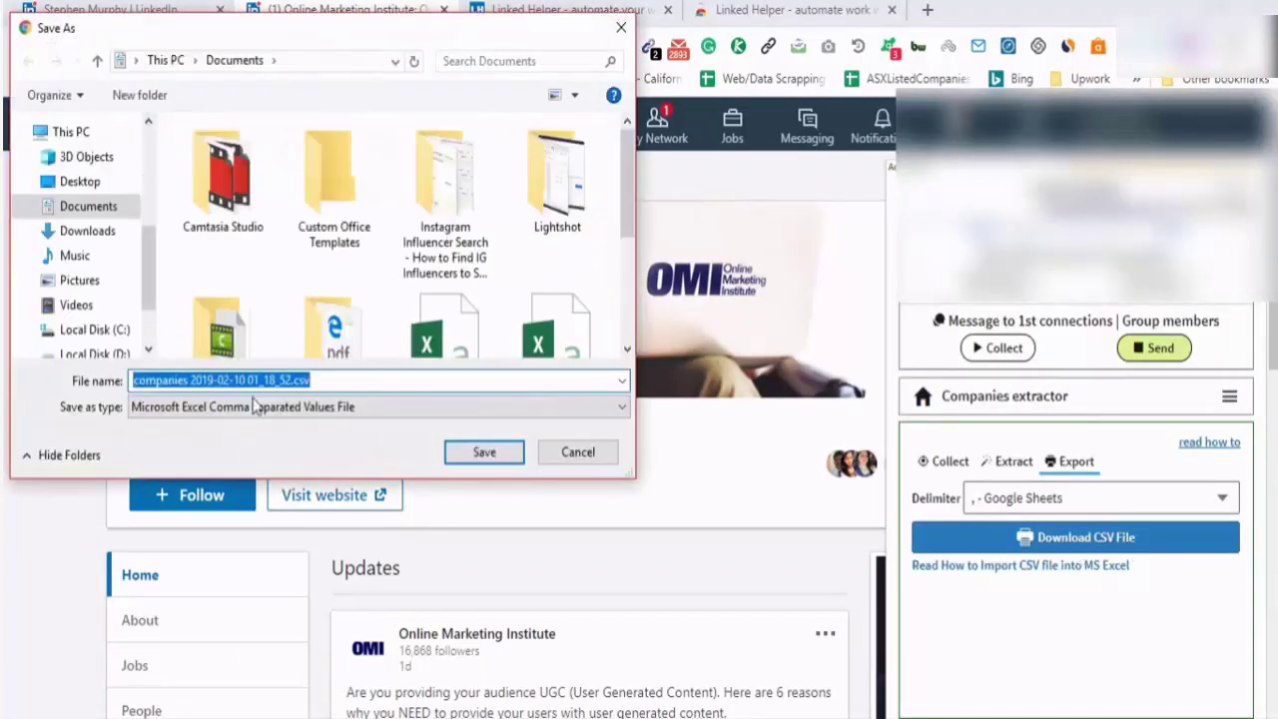
click(330, 380)
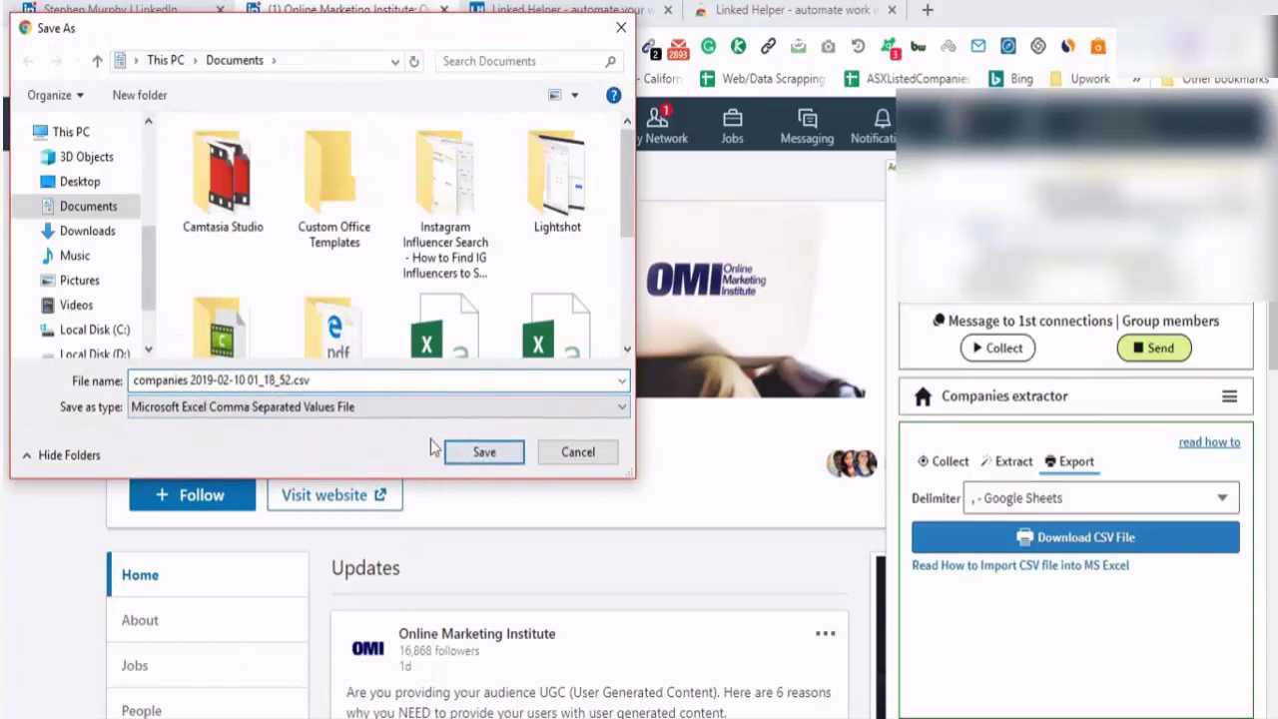
click(483, 451)
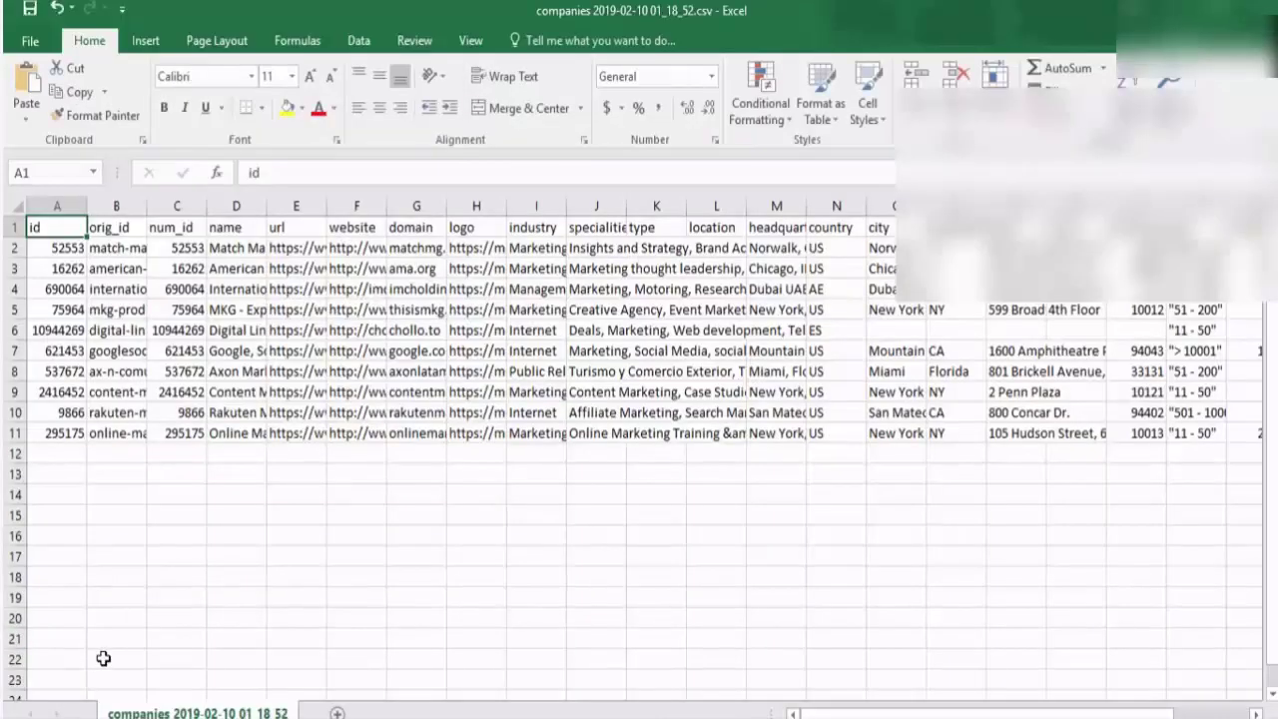
In the exported CSV in Excel, delete the id, orig_id and num_id columns and fit the name, url and website columns to their contents
click(56, 206)
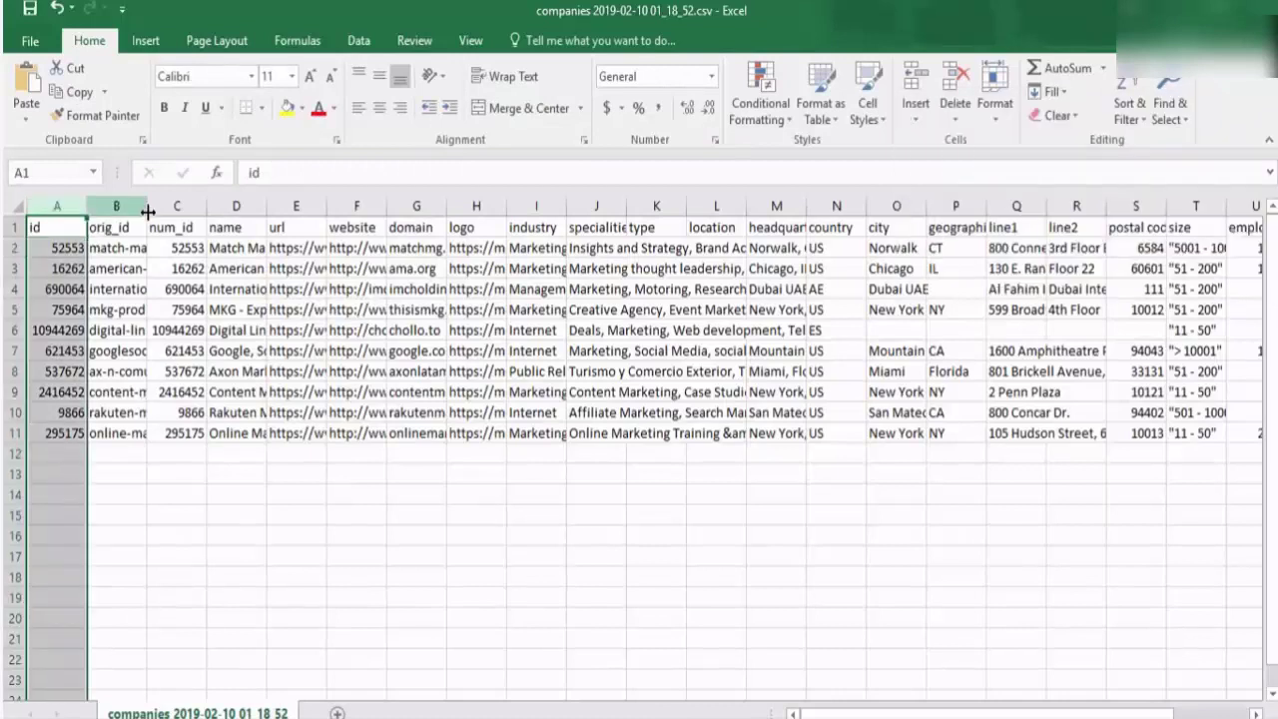
mouse_move(146, 206)
mouse_down()
mouse_move(250, 206)
mouse_move(76, 205)
mouse_up()
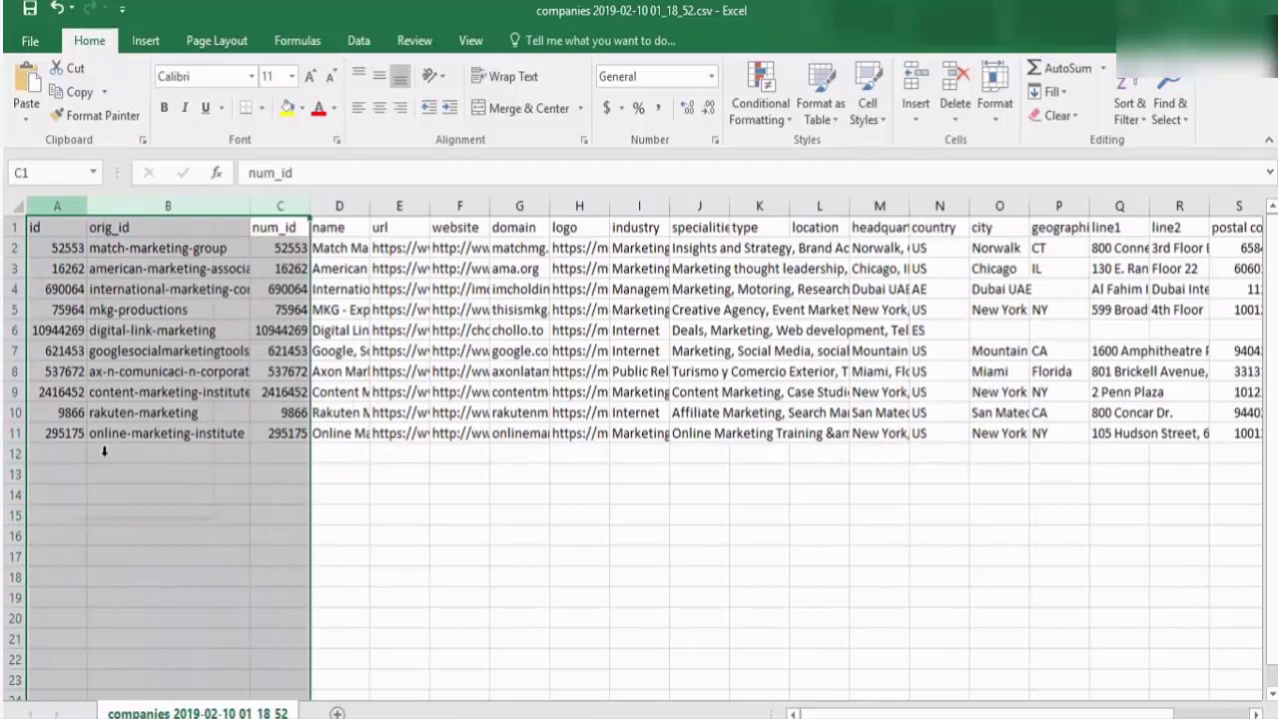
right_click(76, 205)
click(127, 375)
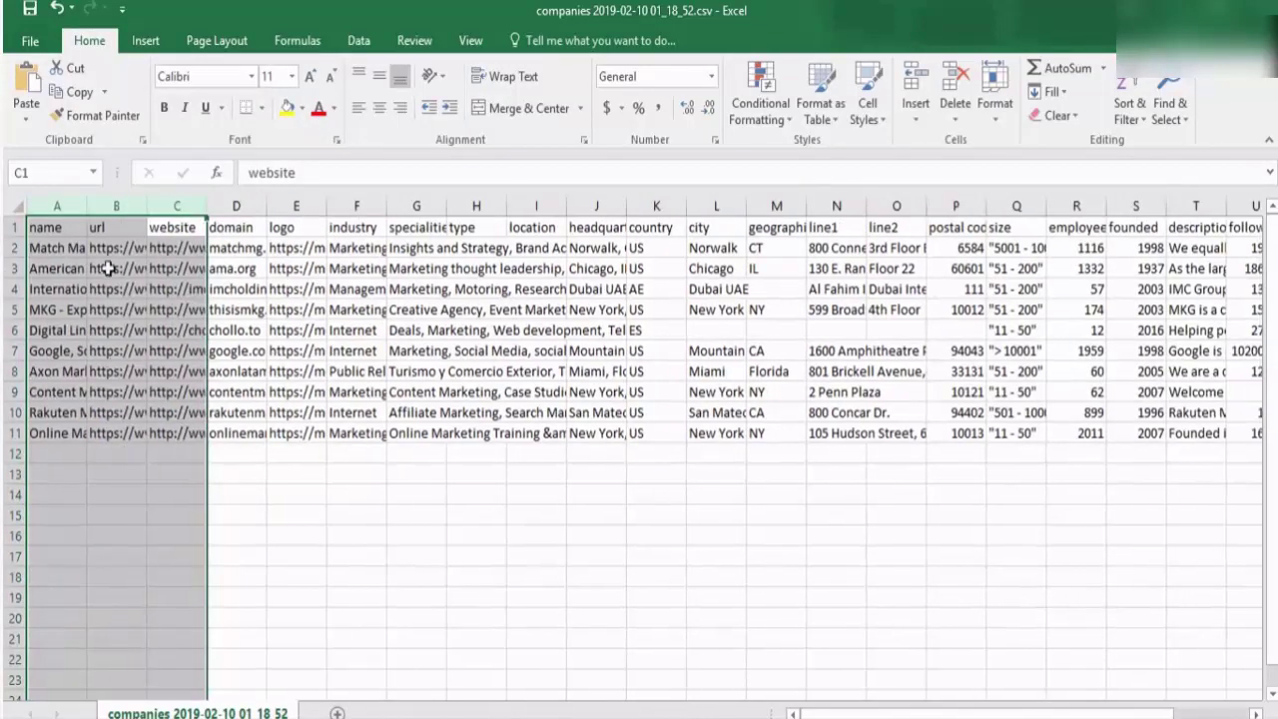
double_click(87, 206)
Check the companies' names, LinkedIn URLs and websites, widen the domain column (D) and select its entries
click(135, 250)
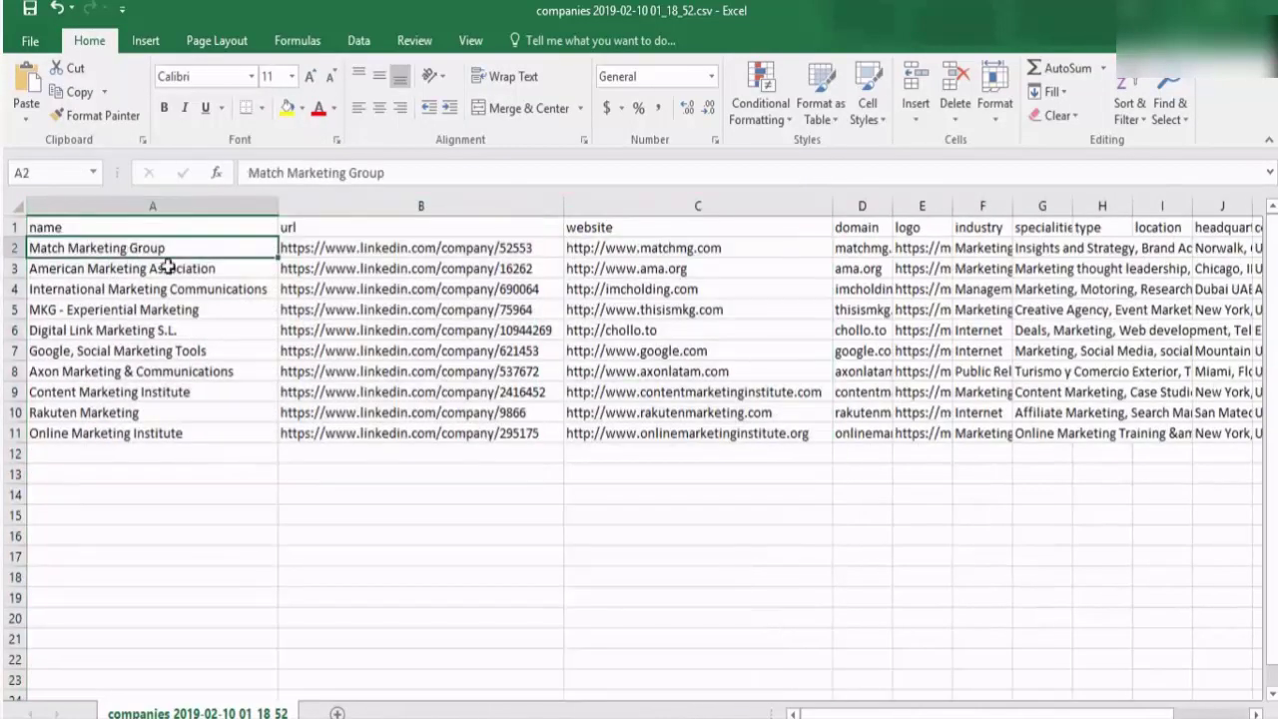
click(443, 266)
click(454, 250)
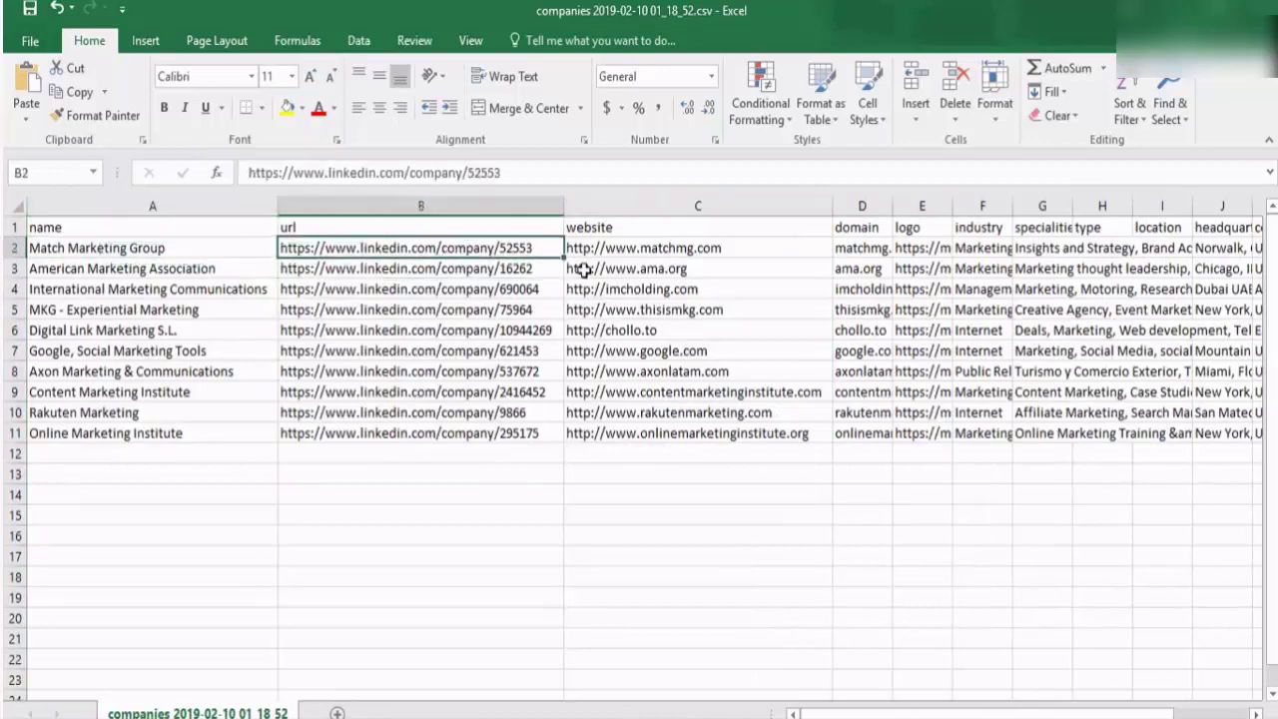
click(670, 266)
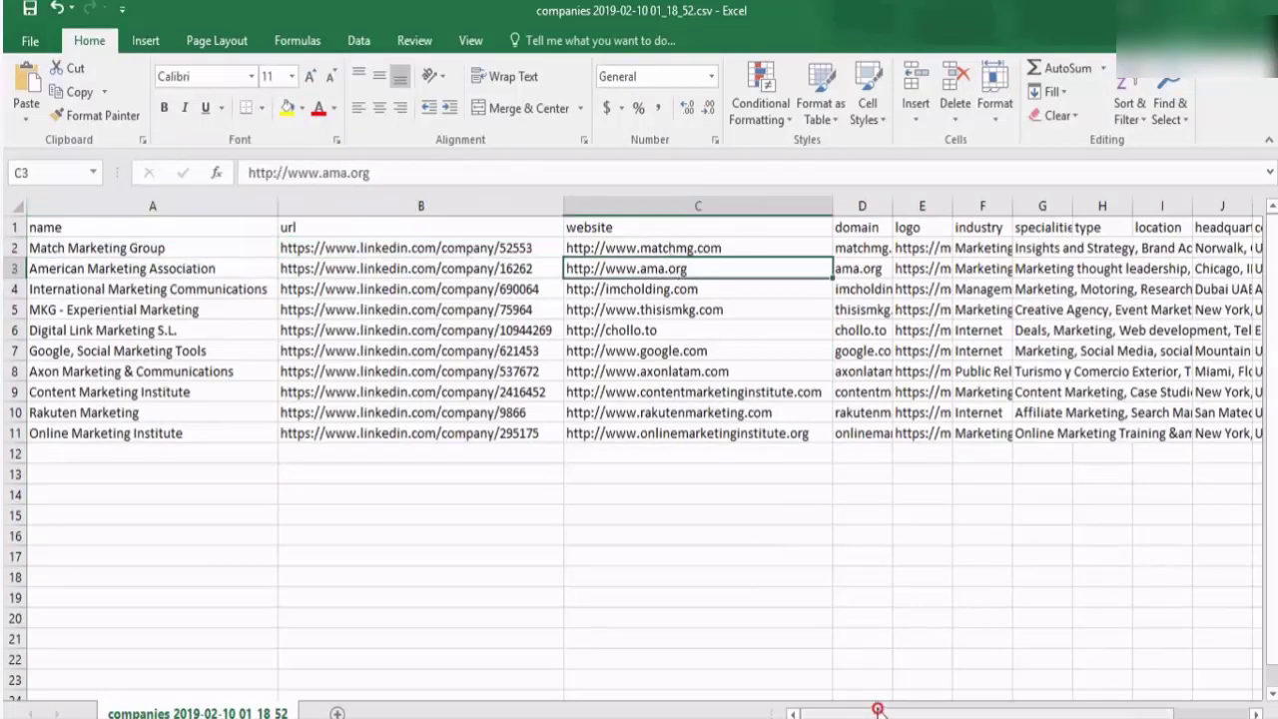
drag(880, 713, 898, 713)
drag(642, 206, 726, 215)
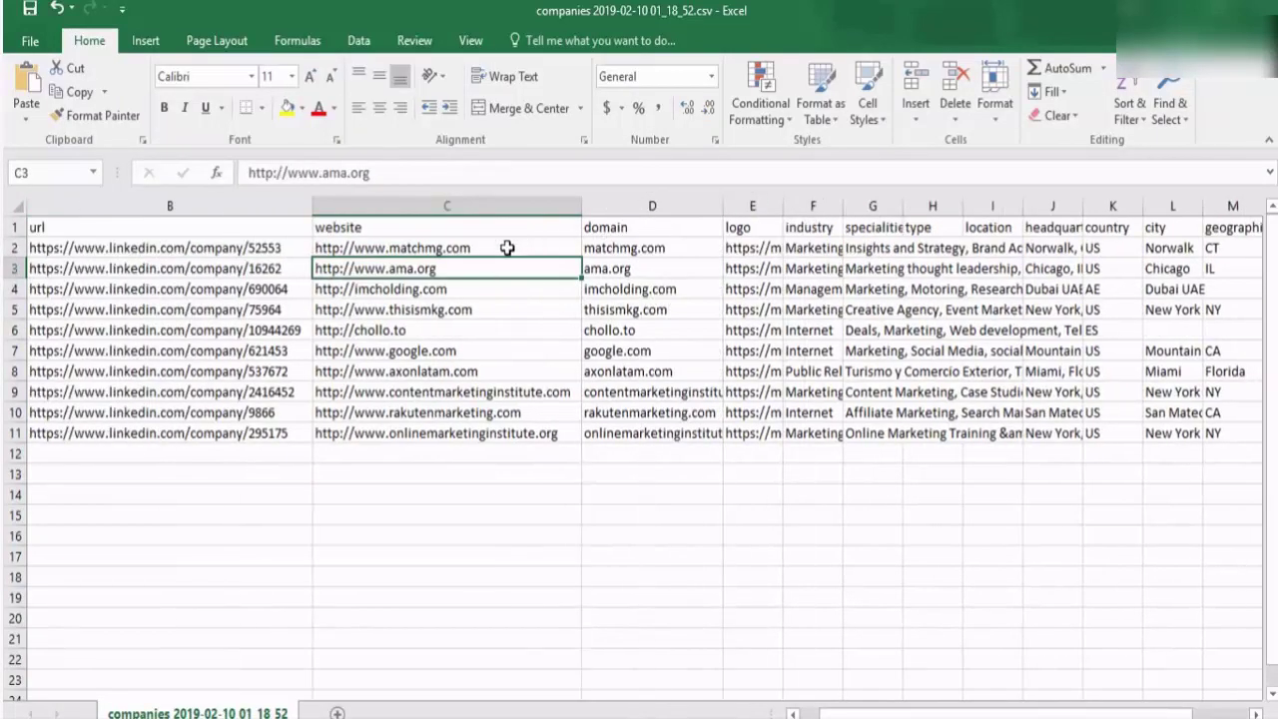
drag(620, 230, 645, 459)
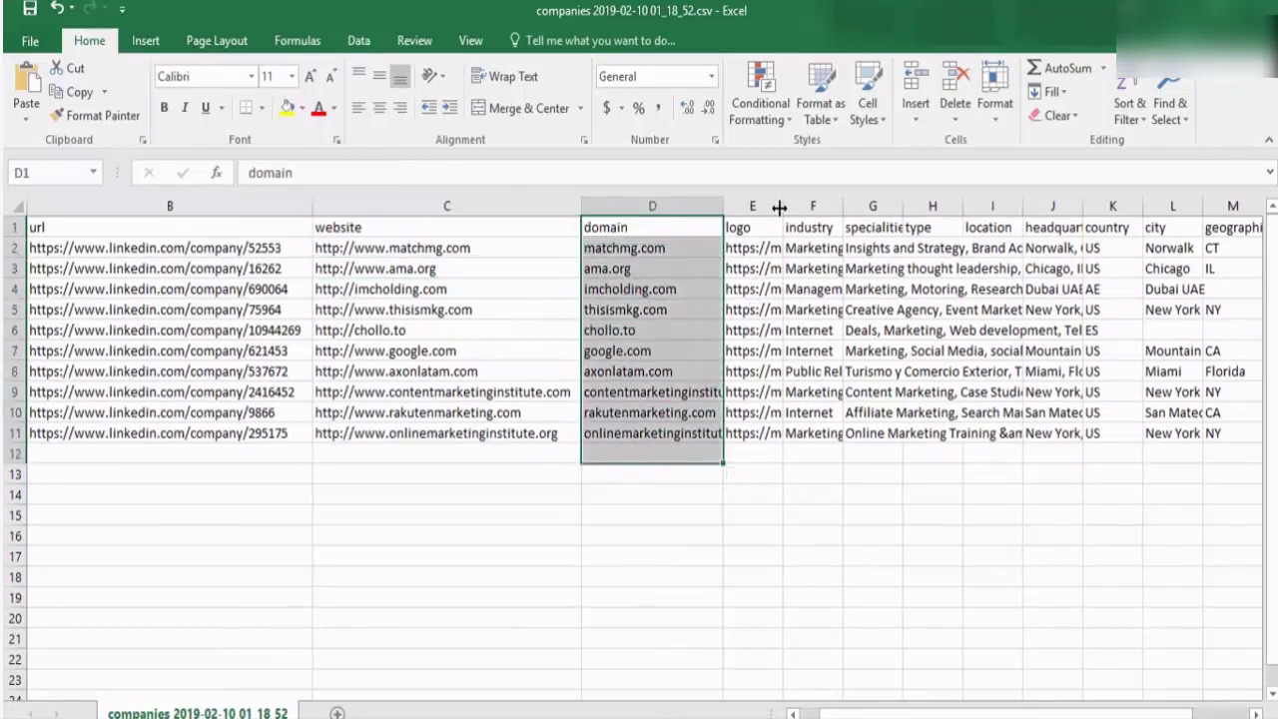
Widen the logo, industry, specialities, type and headquarter columns (E to H and J) and fit the location column (I)
drag(783, 206, 1089, 205)
drag(1040, 715, 1134, 715)
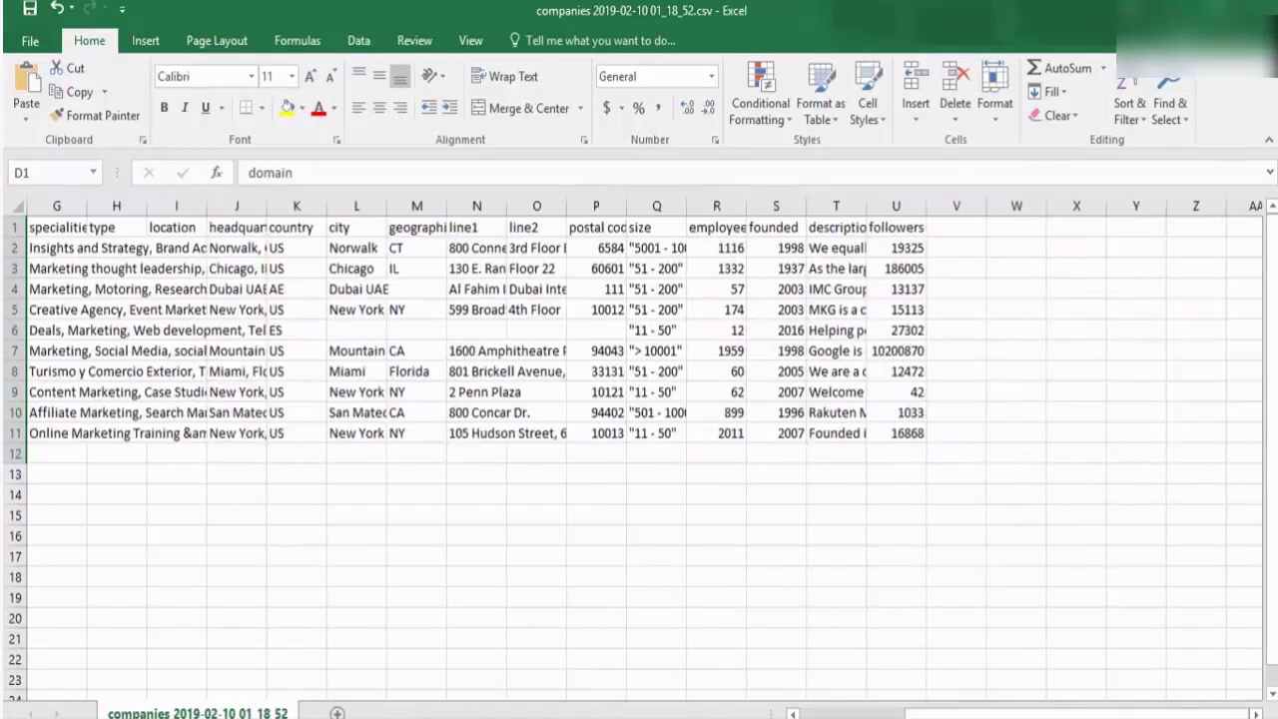
scroll(200, 300, left, 2)
drag(452, 206, 702, 207)
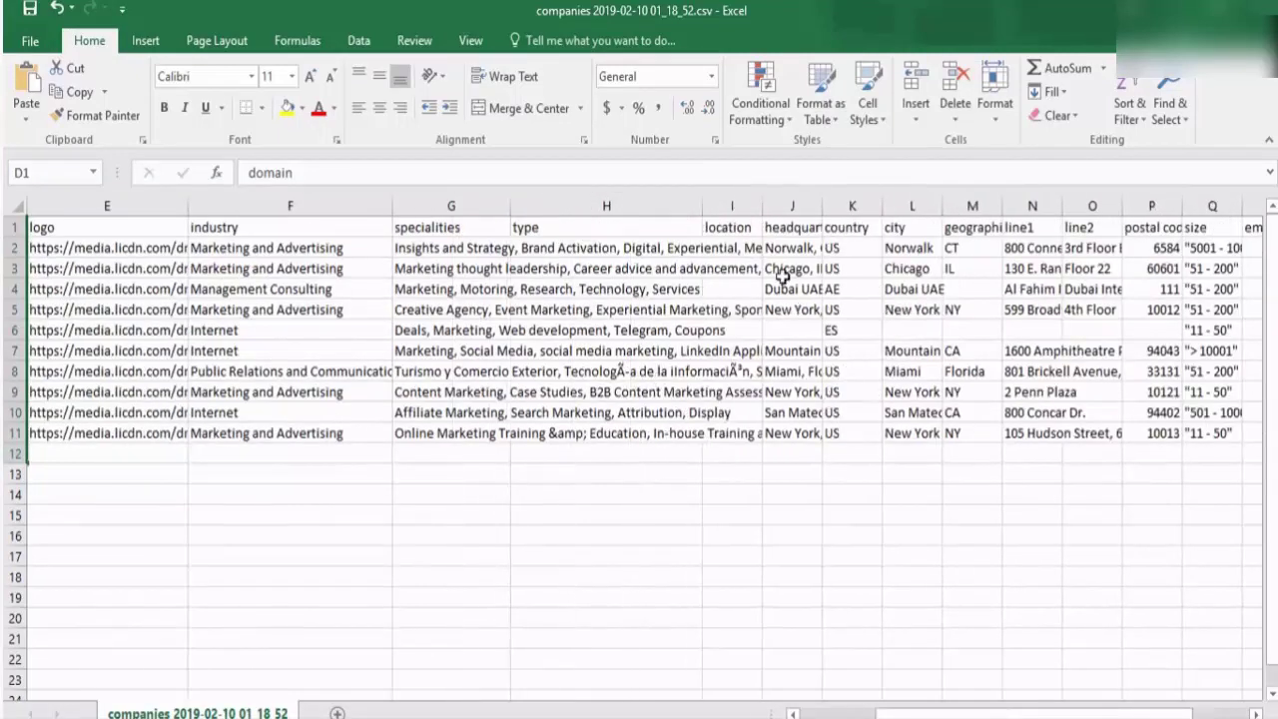
double_click(761, 207)
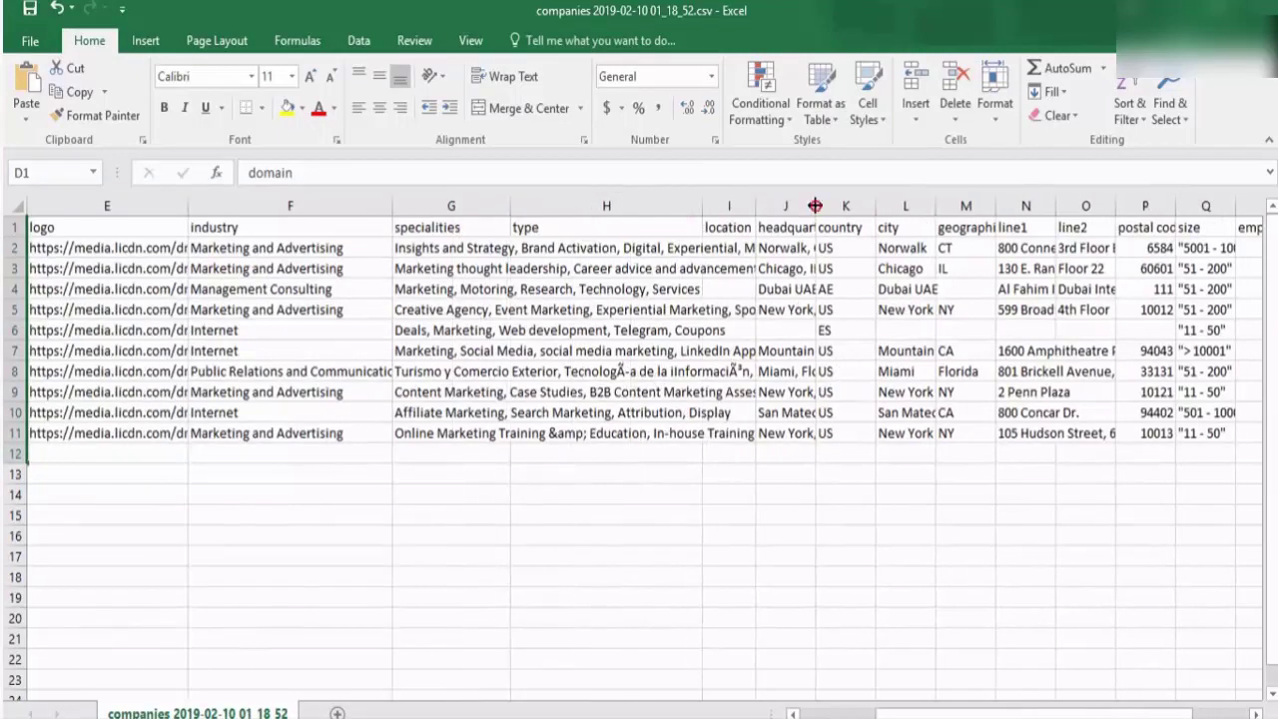
drag(815, 205, 980, 206)
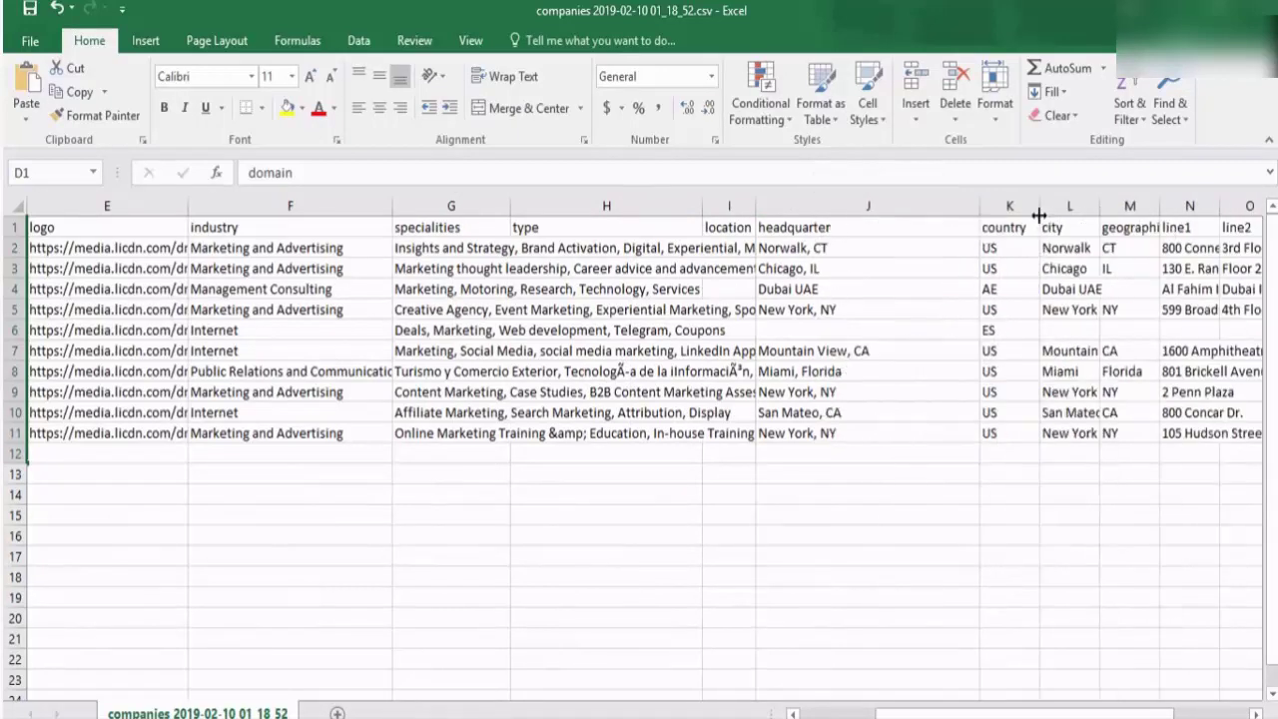
Widen the line1, line2, size, employees and description columns (N, O, Q, R and T)
drag(1059, 713, 1114, 713)
drag(736, 207, 909, 210)
drag(1030, 210, 1094, 214)
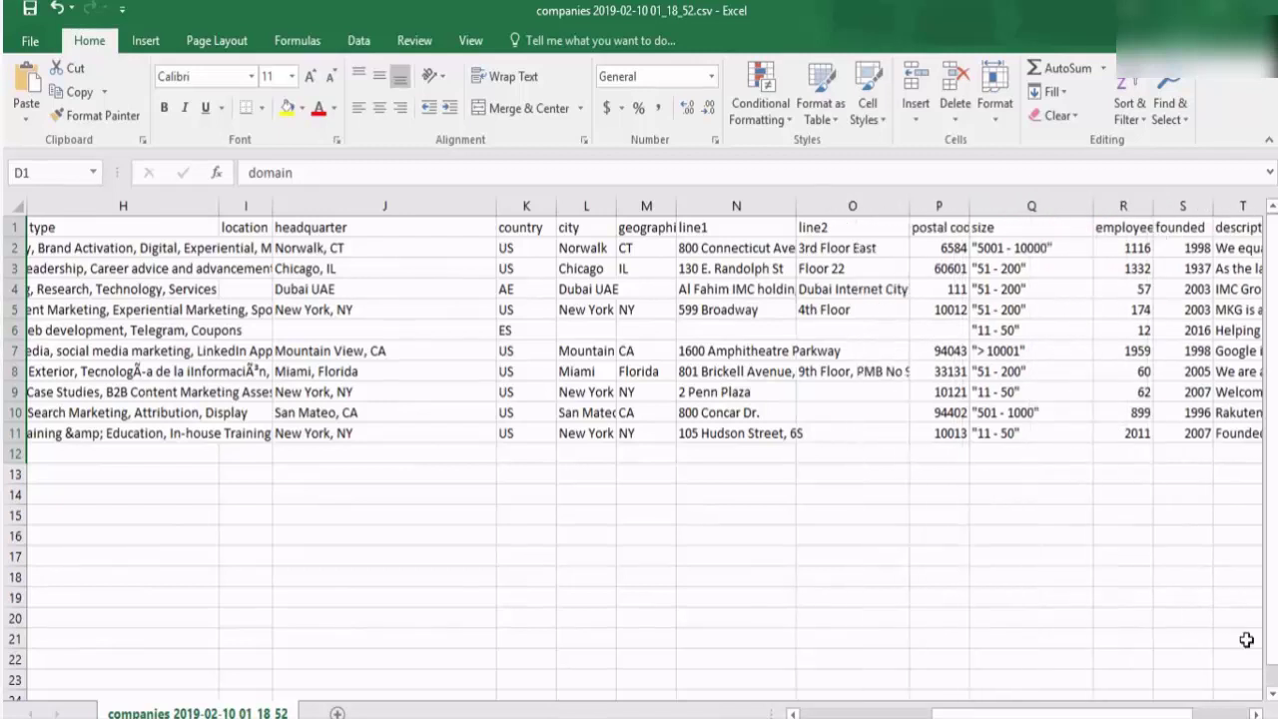
drag(1159, 714, 1249, 714)
drag(684, 205, 777, 206)
drag(897, 205, 1002, 206)
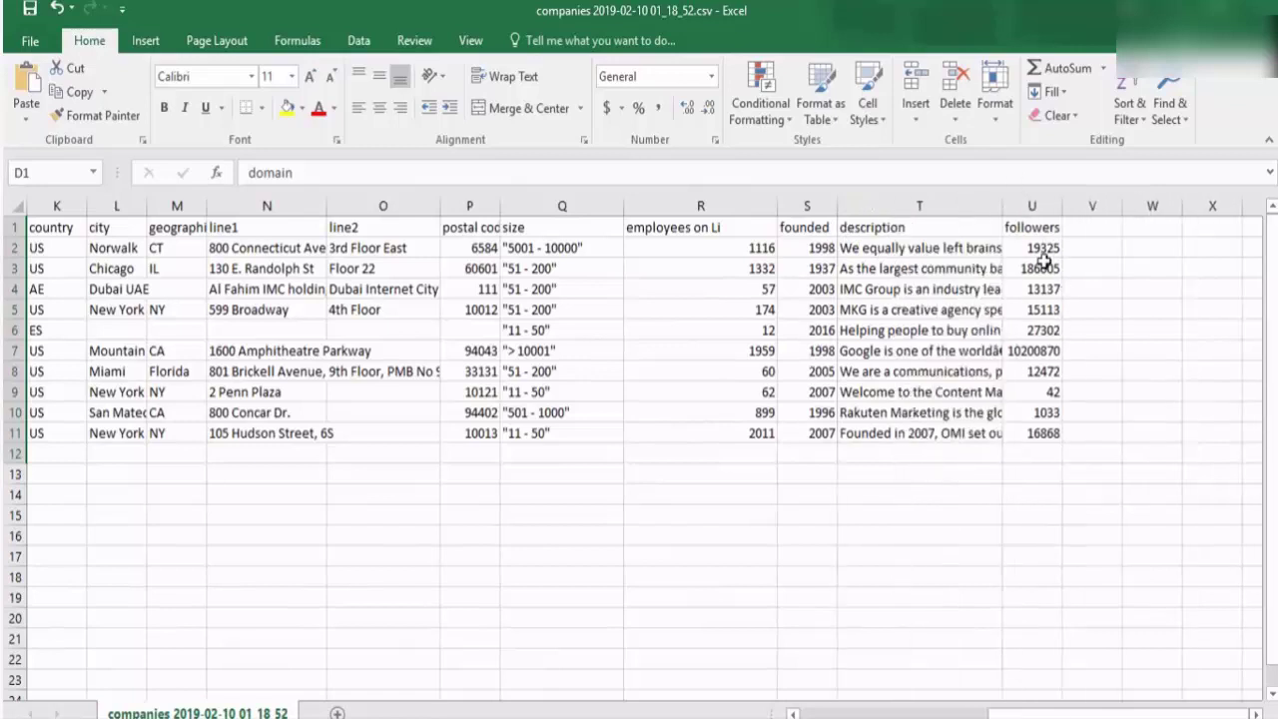